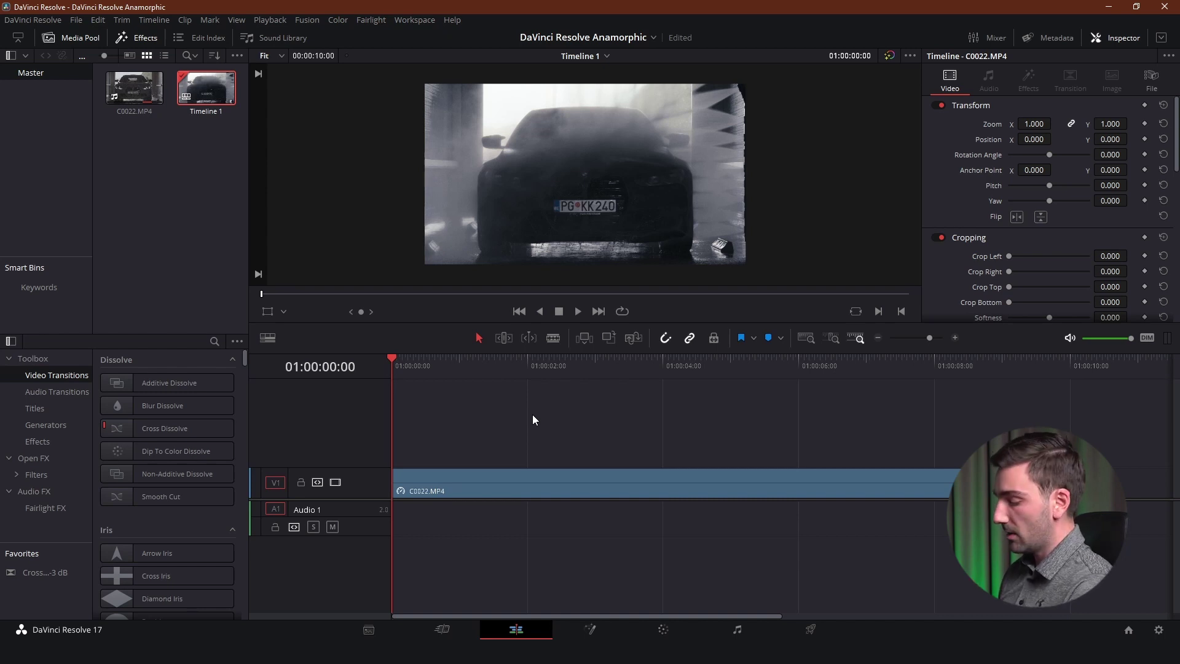
Step: Play the opening seconds of the car clip, then stop playback
{"action": "key", "text": "space"}
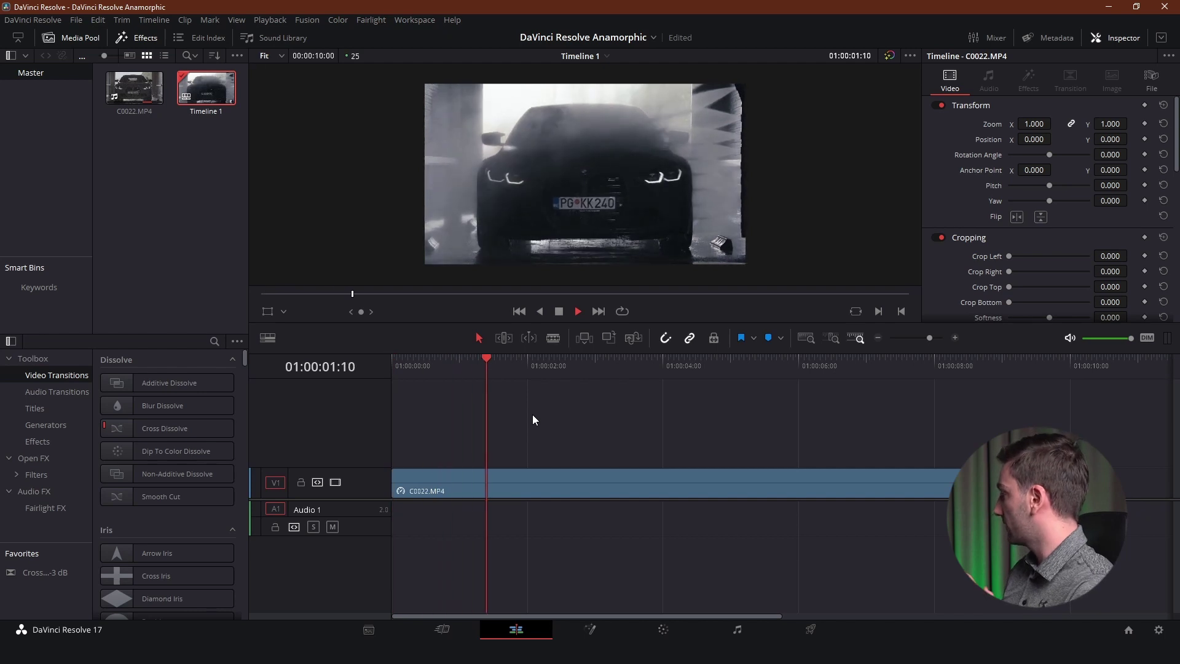
{"action": "key", "text": "space"}
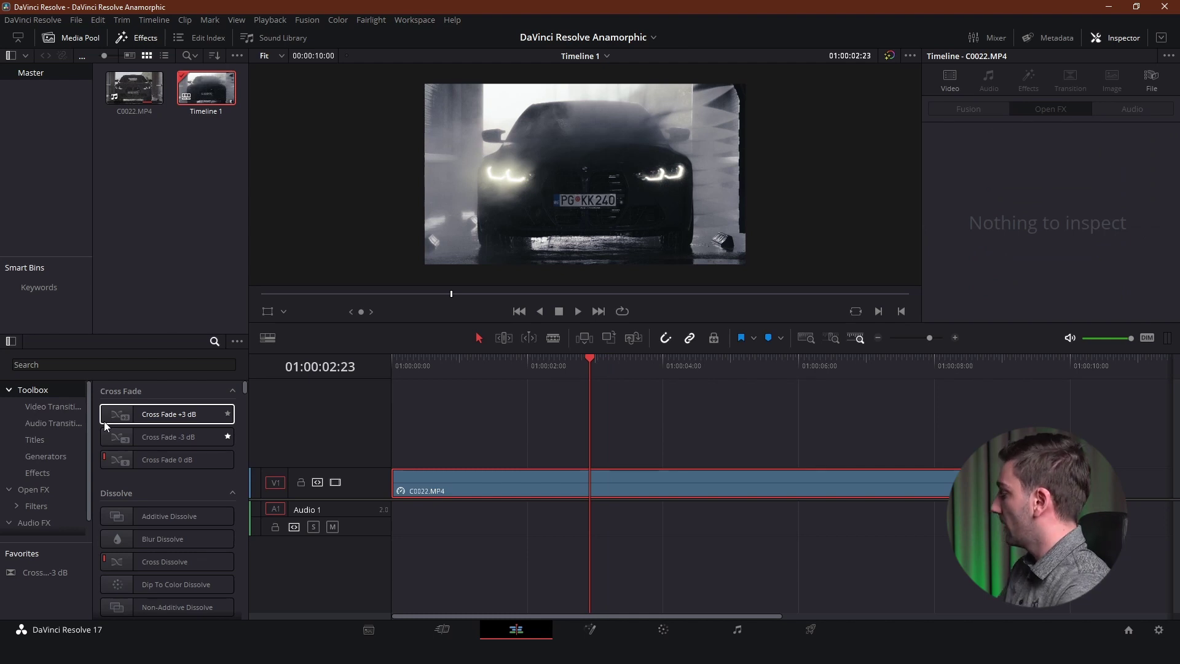
Step: Search the Open FX filters for 'glow' and drop the Glow effect onto clip C0022.MP4
{"action": "left_click", "coordinate": [24, 492]}
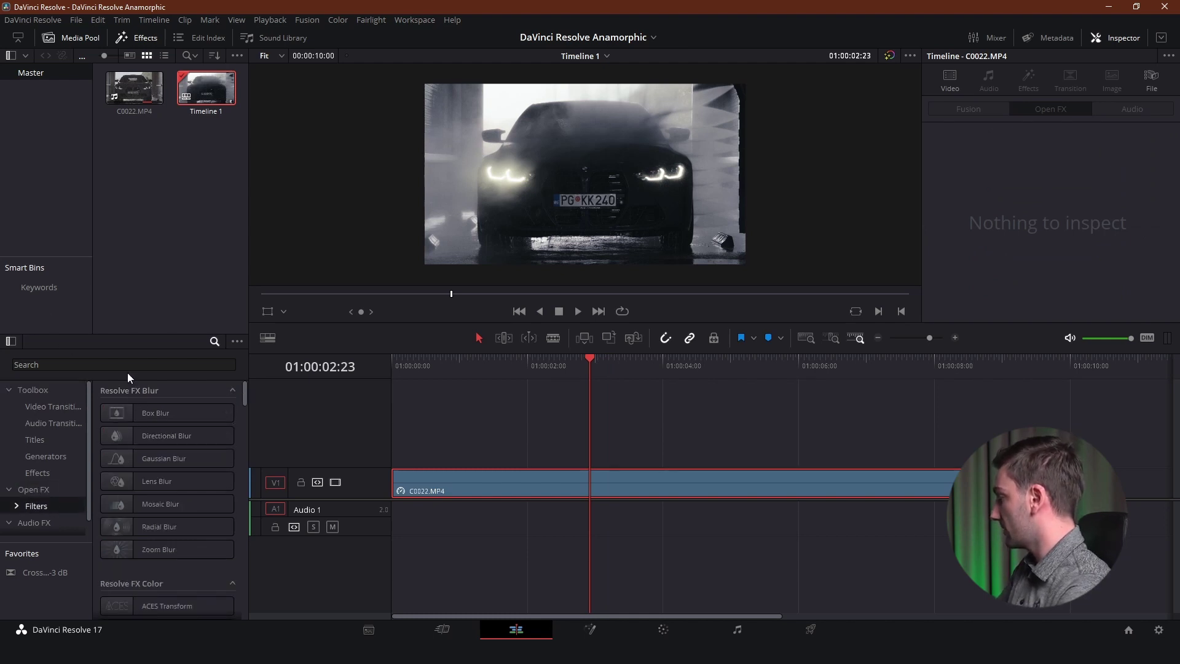
{"action": "left_click", "coordinate": [128, 368]}
{"action": "type", "text": "glow"}
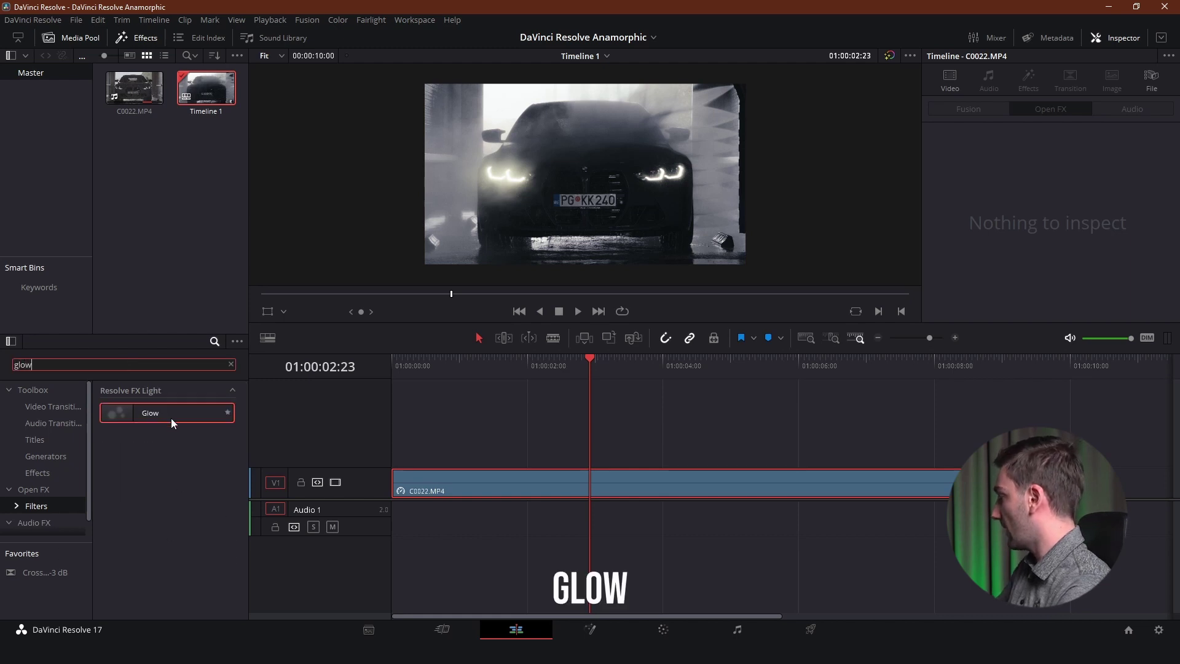
{"action": "left_click_drag", "start_coordinate": [174, 416], "coordinate": [597, 485]}
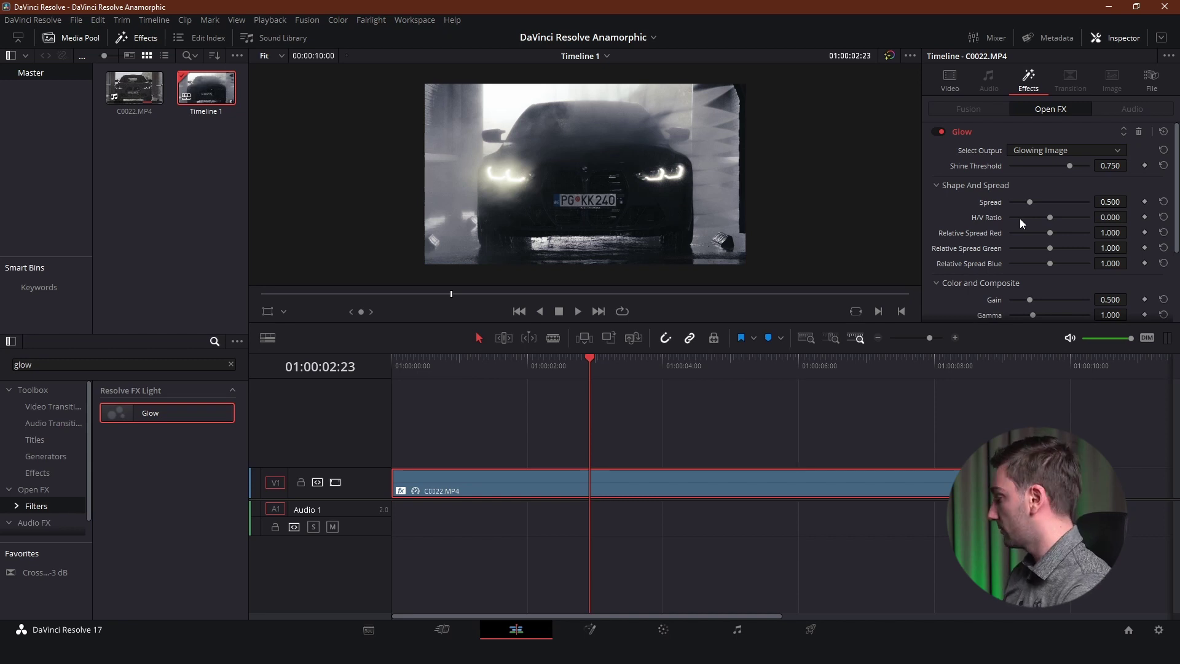
Step: Delete the Glow effect from clip C0022.MP4 and move to the Color page
{"action": "left_click", "coordinate": [1139, 132]}
{"action": "left_click", "coordinate": [601, 481]}
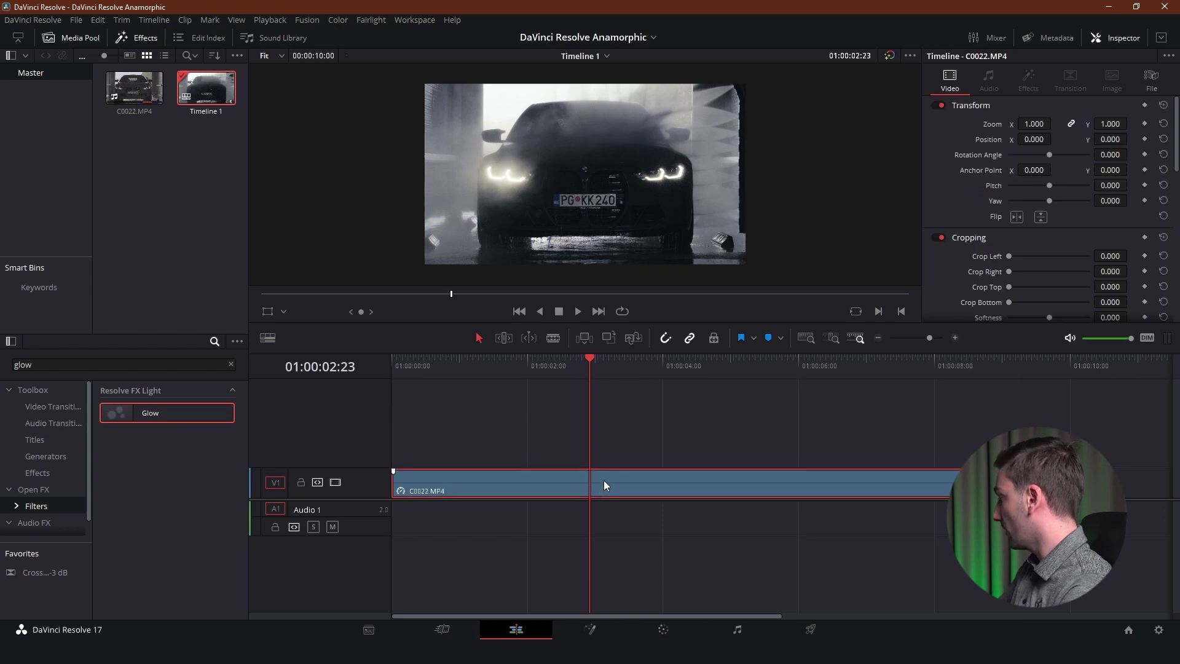
{"action": "left_click", "coordinate": [664, 629]}
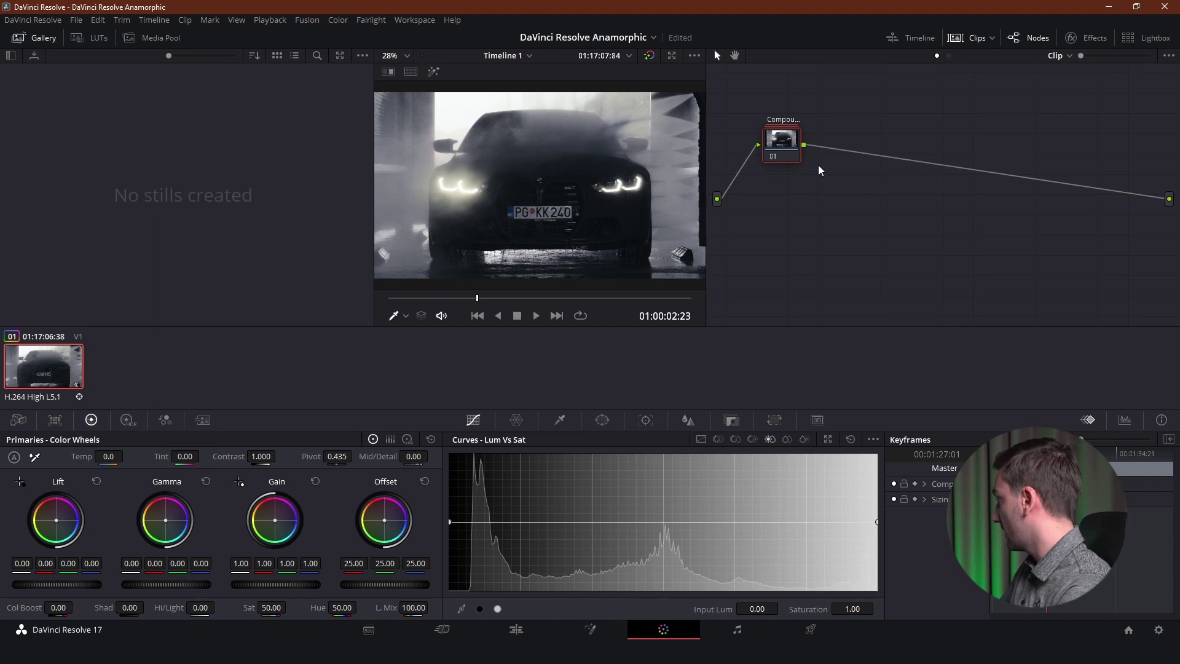
Step: Add a serial node 02 after node 01 in the node graph
{"action": "left_click_drag", "start_coordinate": [781, 153], "coordinate": [747, 154]}
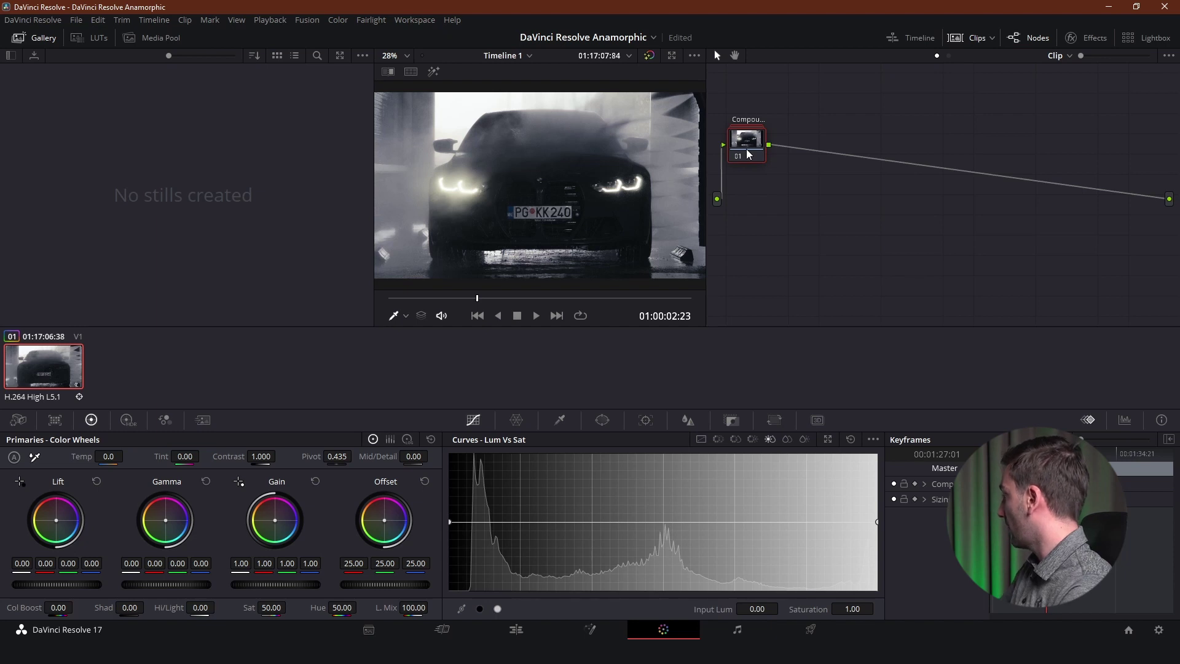
{"action": "right_click", "coordinate": [752, 150]}
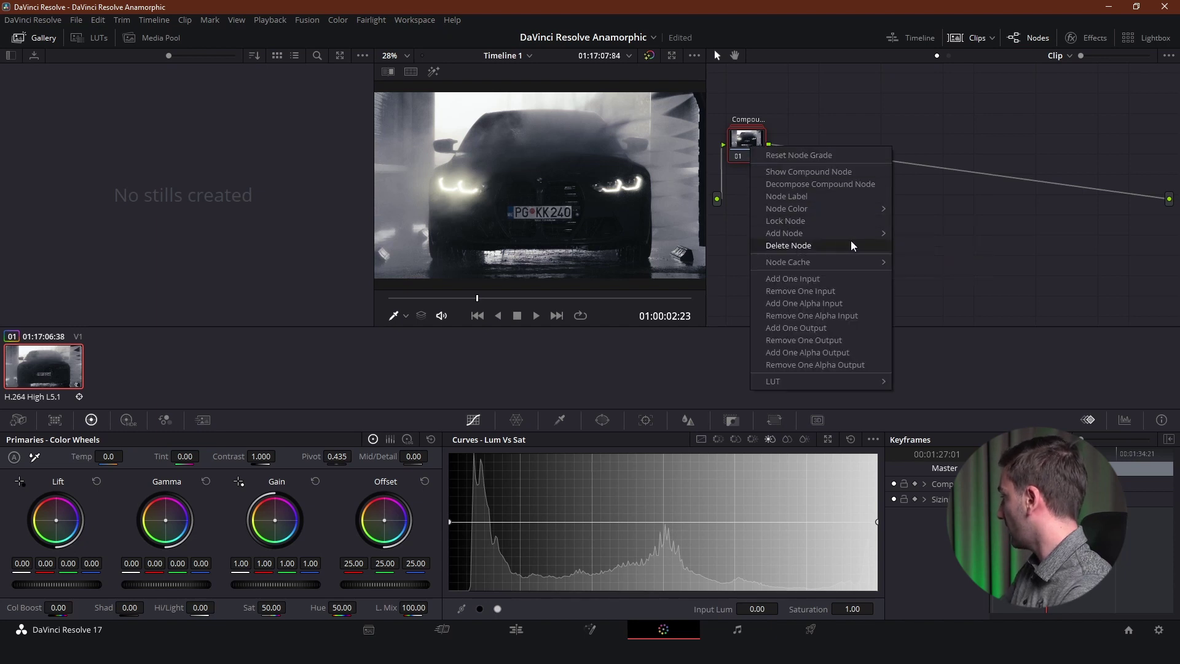
{"action": "mouse_move", "coordinate": [867, 234]}
{"action": "left_click", "coordinate": [914, 237]}
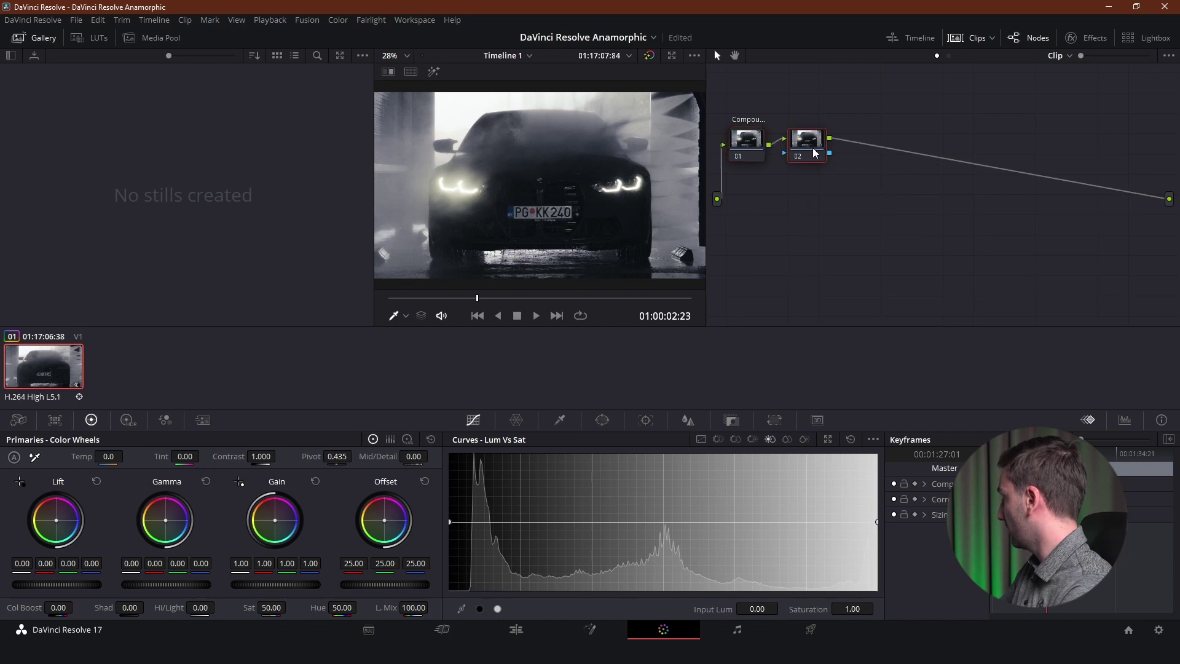
{"action": "left_click_drag", "start_coordinate": [815, 153], "coordinate": [829, 151]}
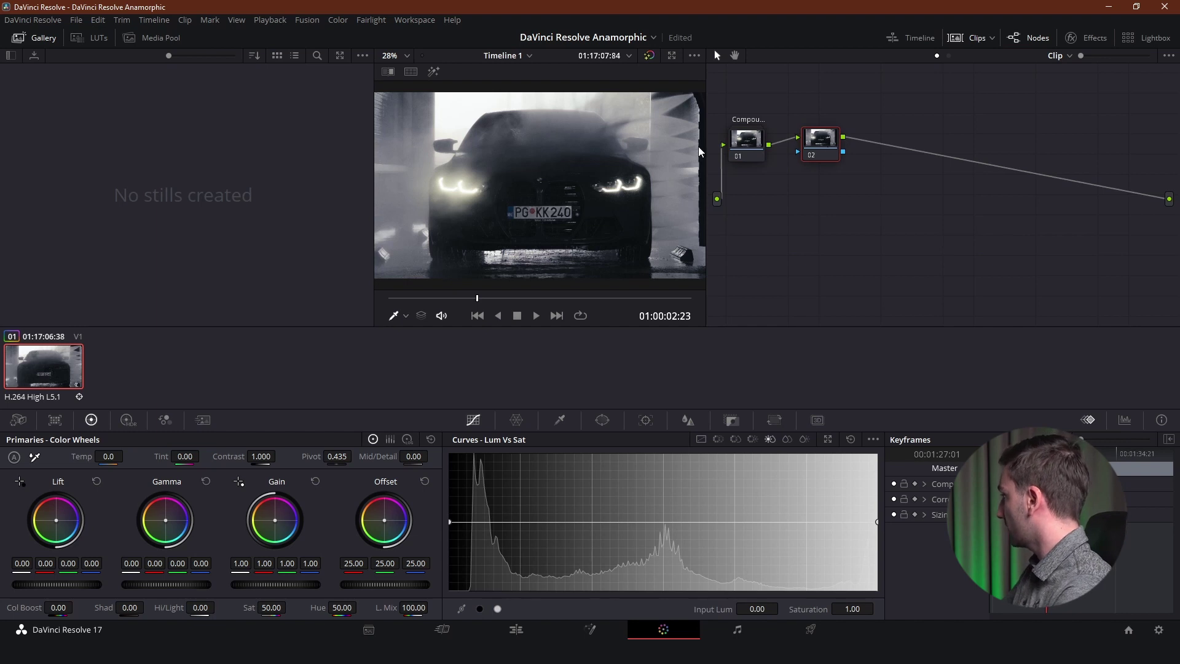
Step: Find 'glow' in the Effects Library and apply the Glow effect to node 02
{"action": "left_click", "coordinate": [1086, 37]}
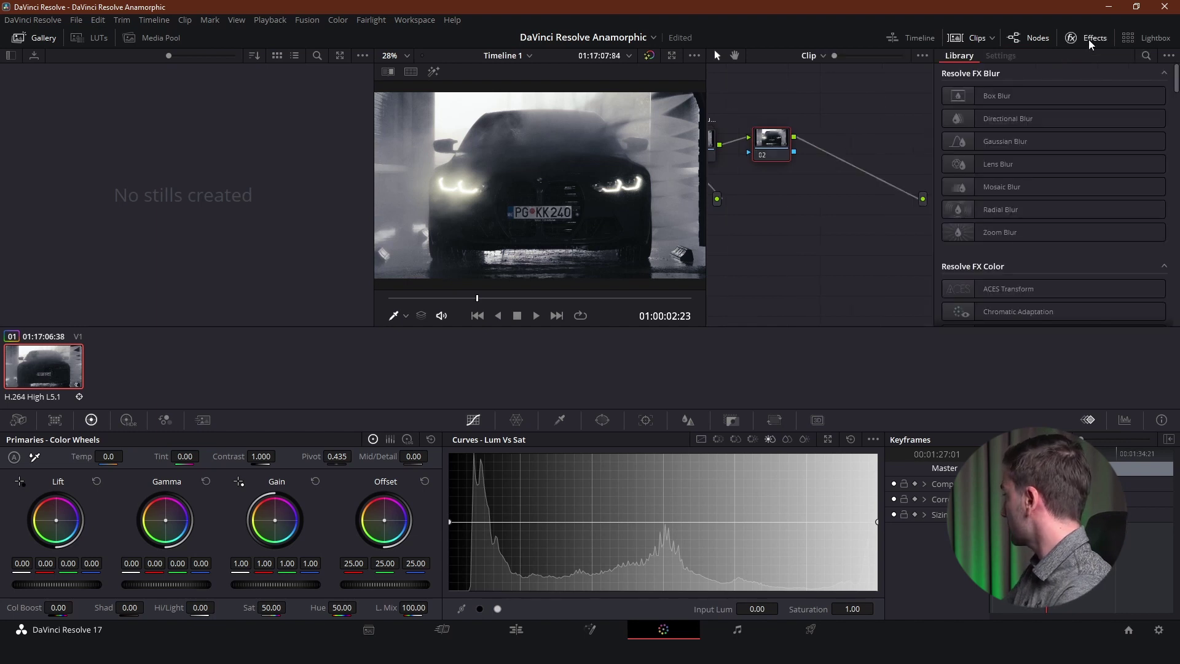
{"action": "left_click", "coordinate": [1145, 55]}
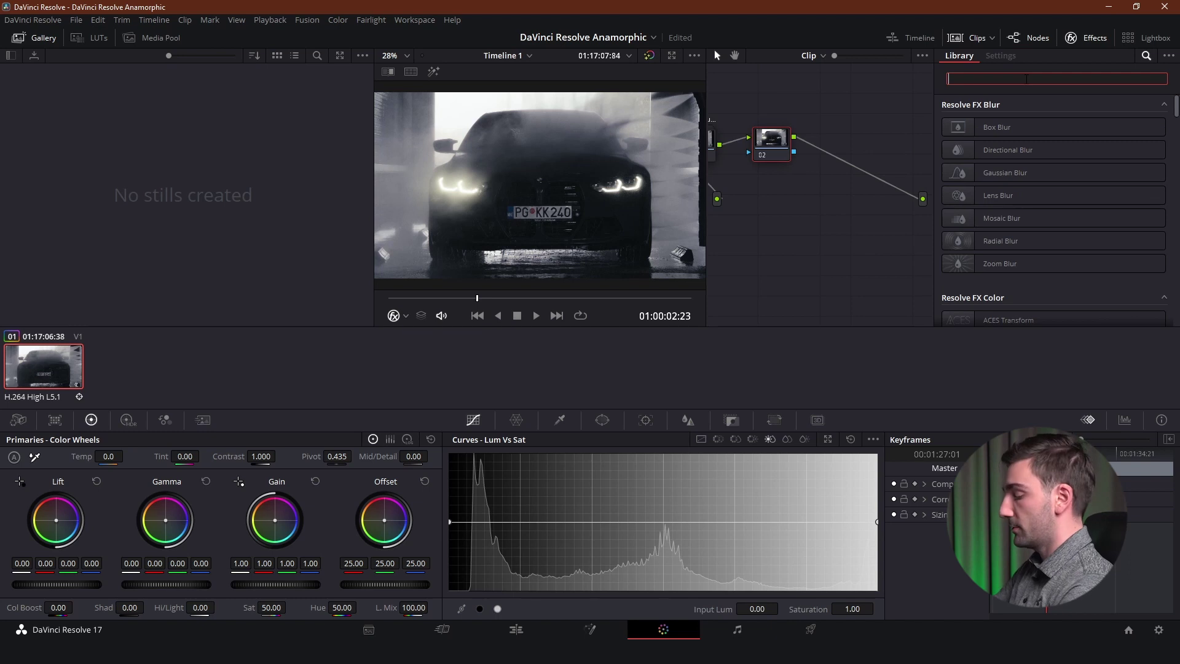
{"action": "type", "text": "glow"}
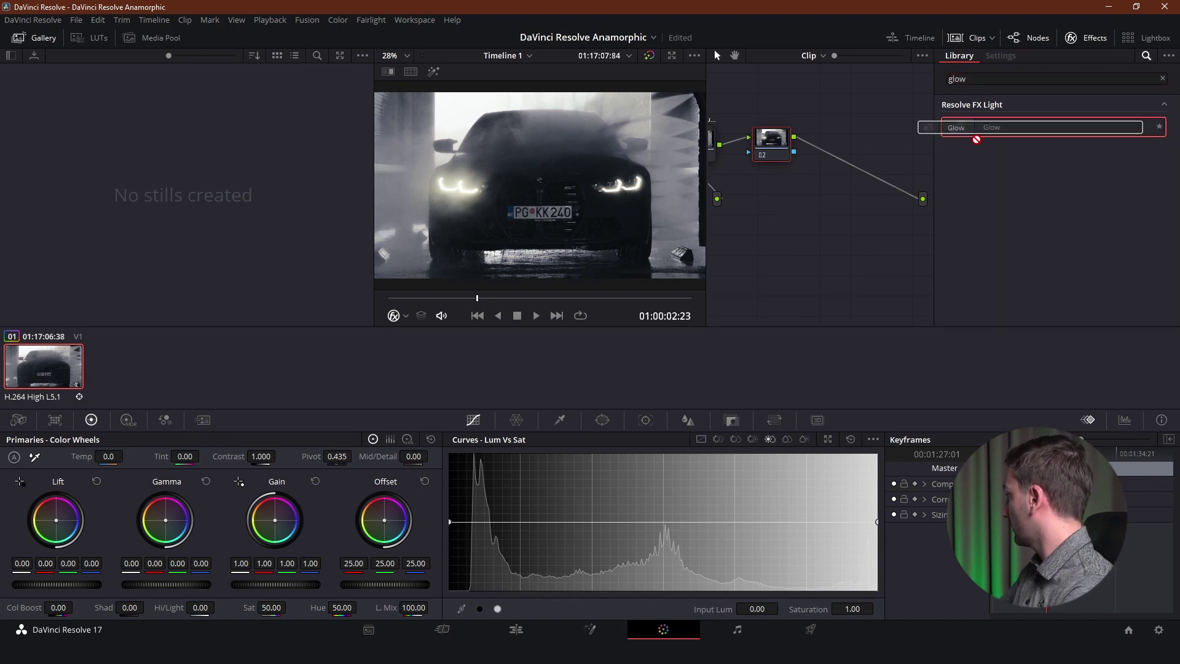
{"action": "left_click_drag", "start_coordinate": [977, 134], "coordinate": [763, 146]}
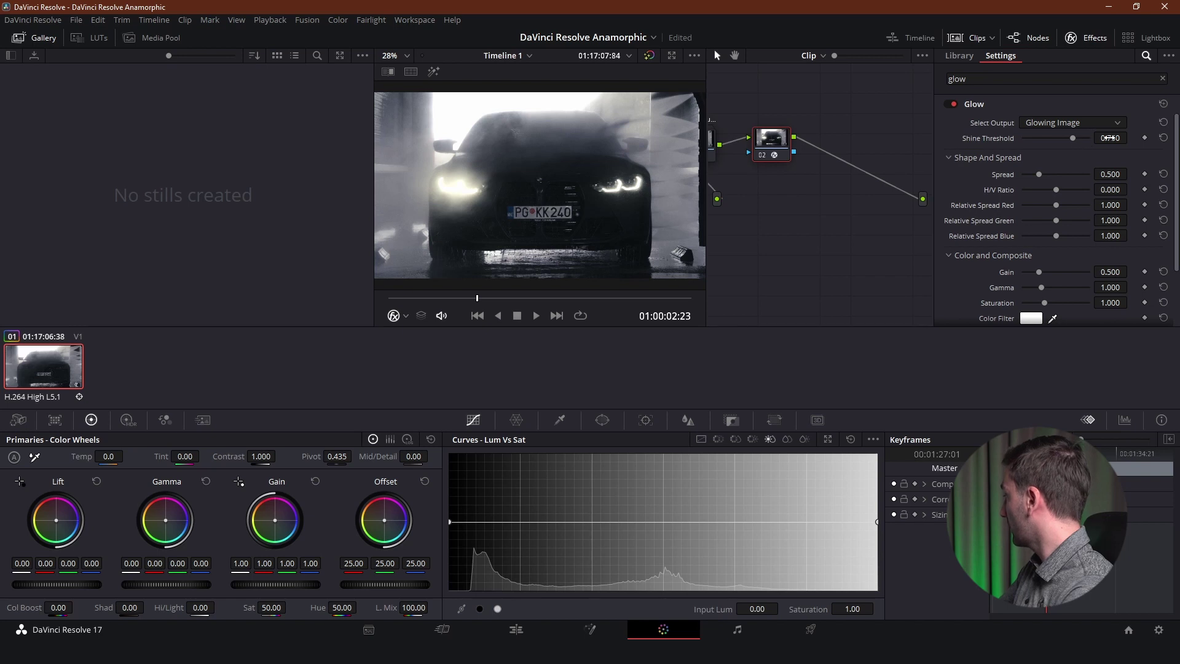
Step: Enter 0.85 as the Glow's Shine Threshold, leaving Shape And Spread expanded
{"action": "left_click", "coordinate": [1110, 137]}
{"action": "type", "text": "0."}
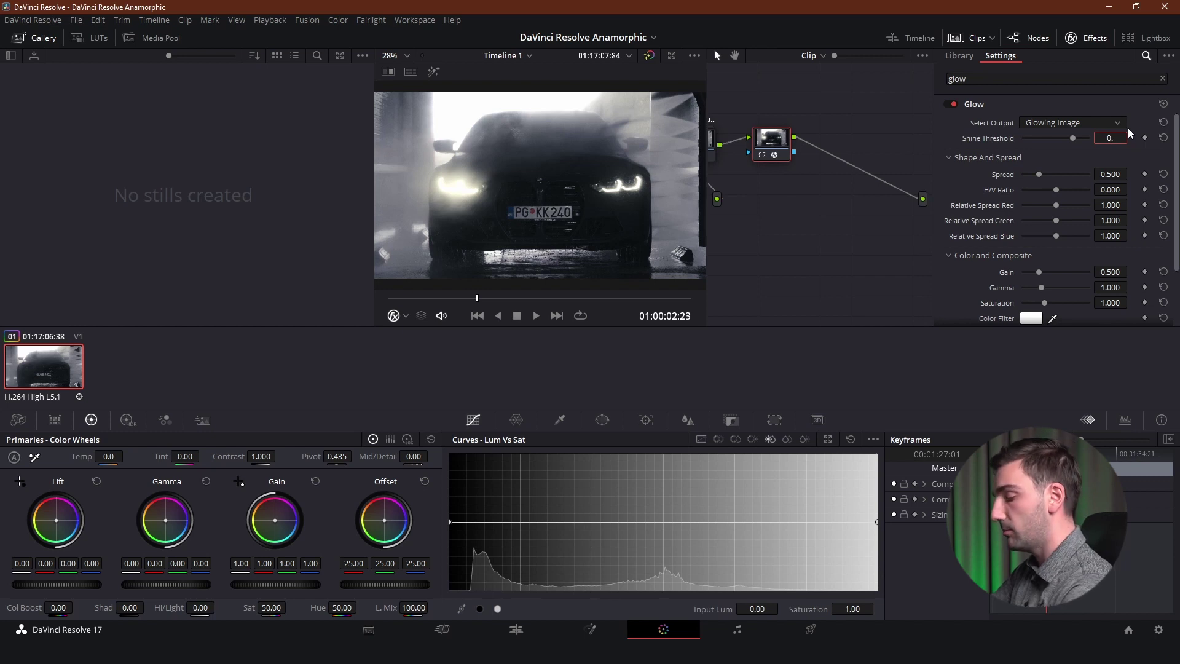
{"action": "type", "text": "85"}
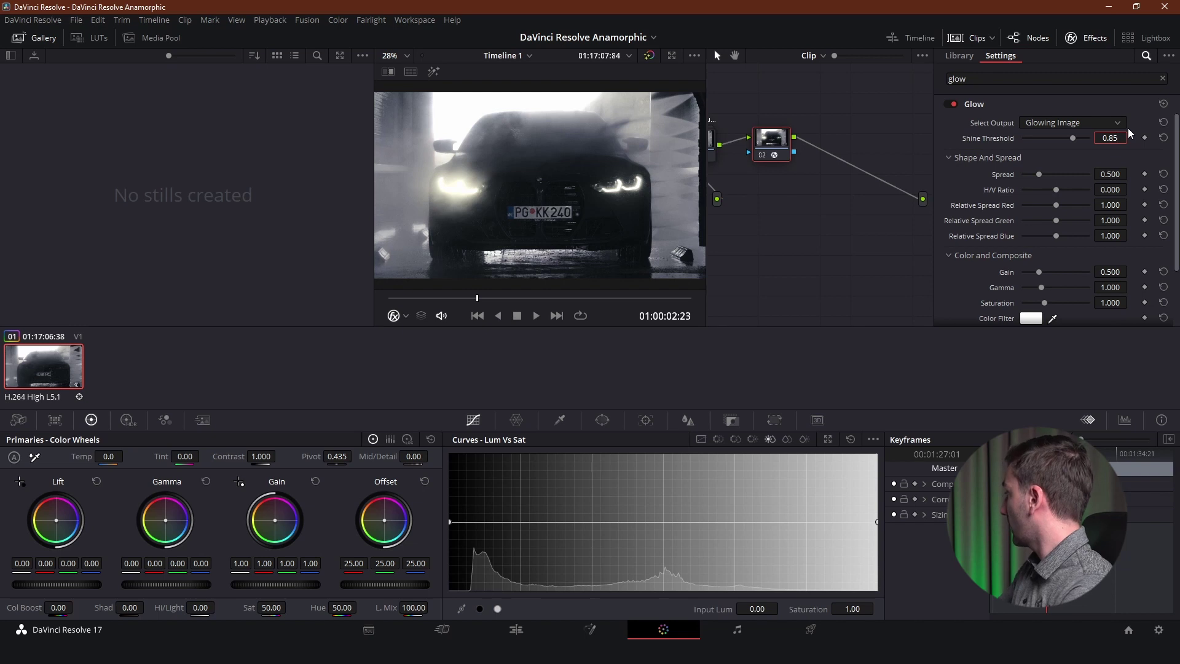
{"action": "key", "text": "Return"}
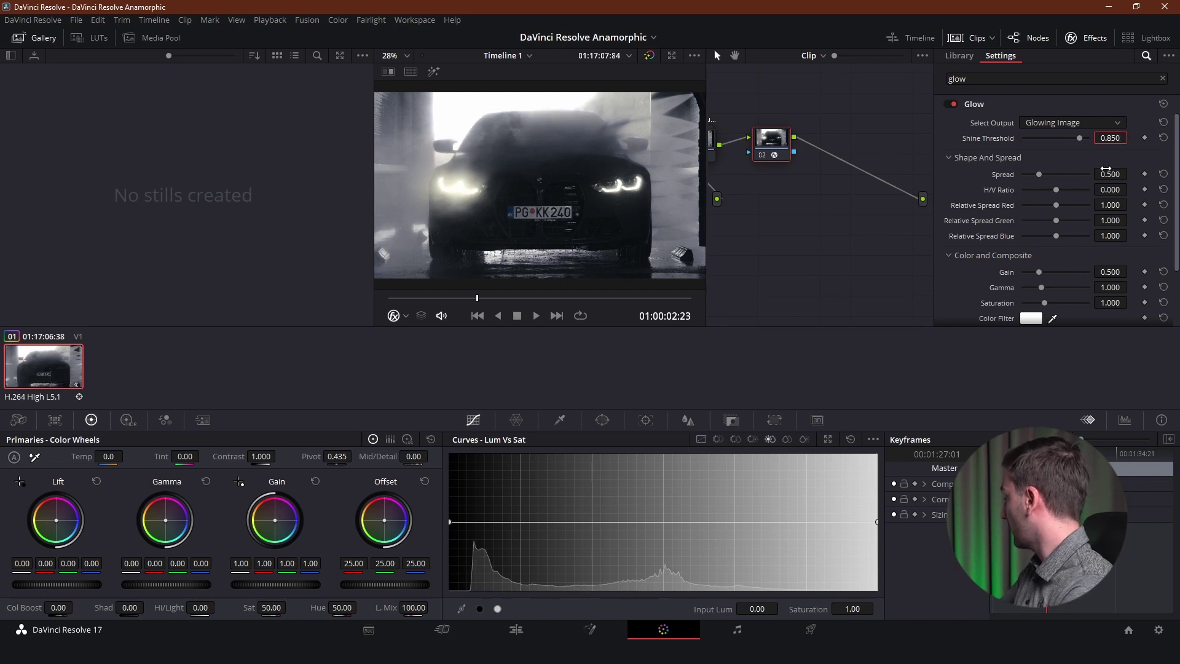
{"action": "key", "text": "Tab"}
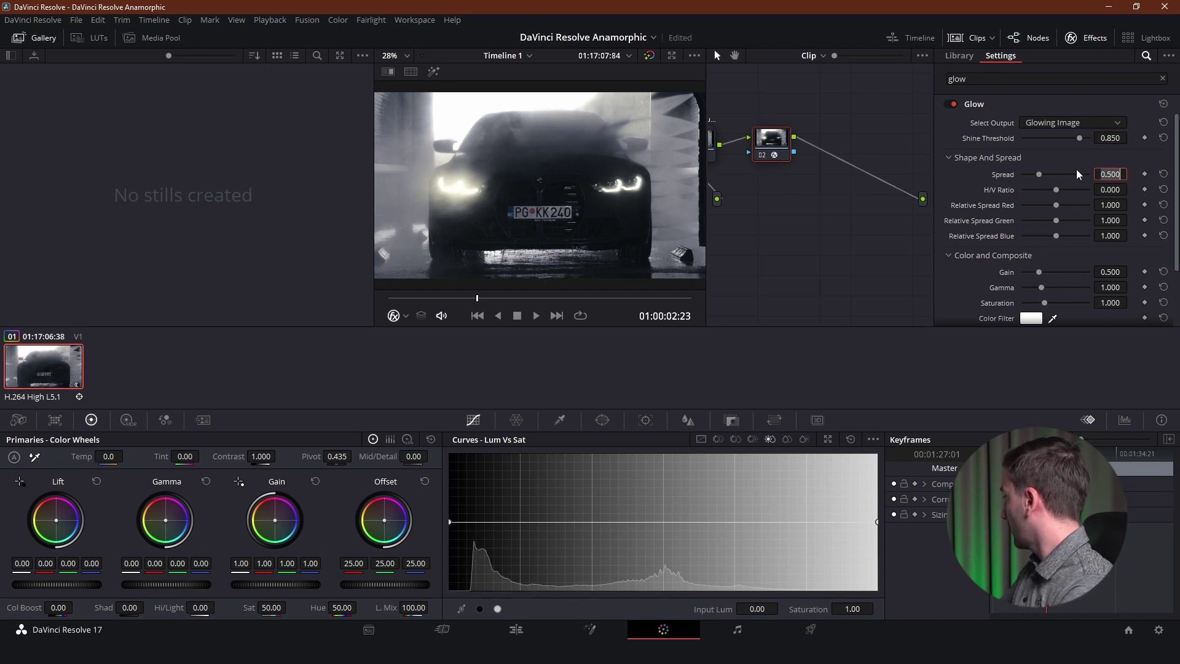
{"action": "left_click", "coordinate": [1074, 161]}
{"action": "left_click", "coordinate": [1075, 161]}
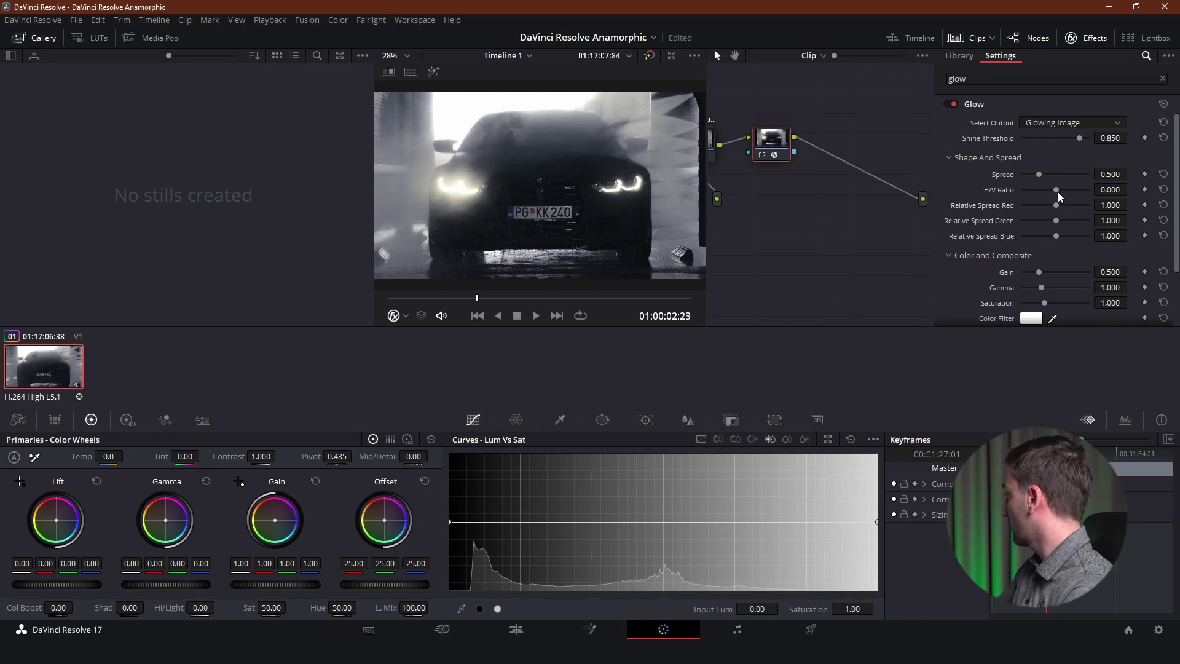
Step: Set H/V Ratio to 1.000, Spread to 2.000, and Red, Green and Blue relative spreads to 2.000
{"action": "left_click_drag", "start_coordinate": [1068, 190], "coordinate": [1096, 187]}
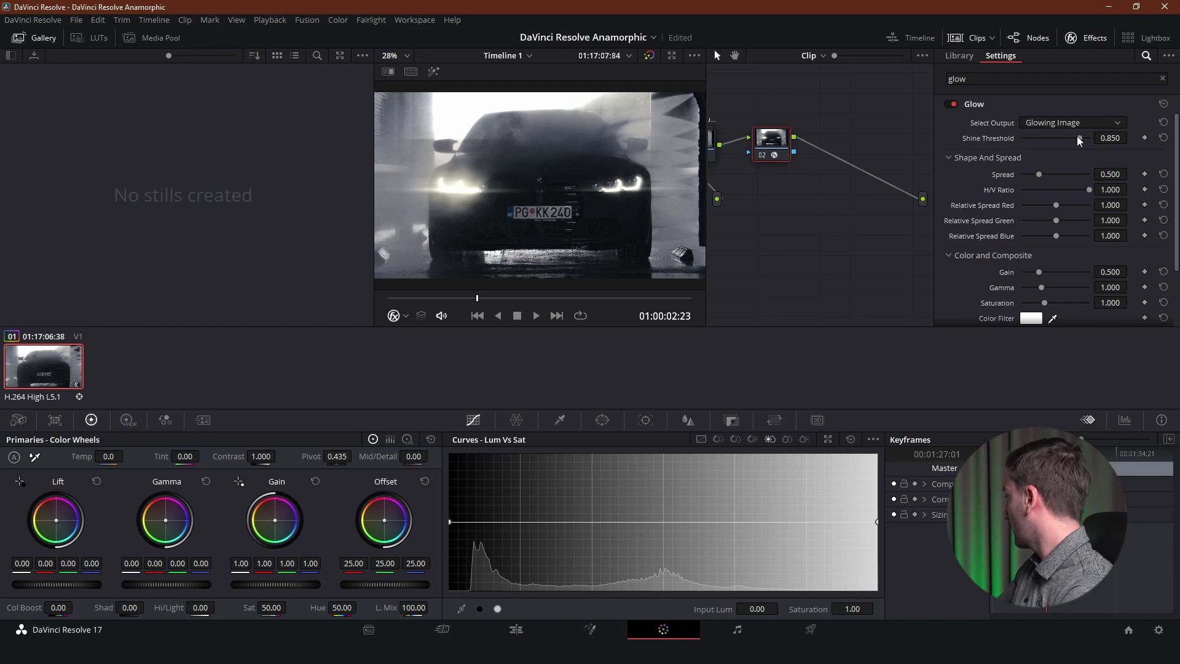
{"action": "left_click_drag", "start_coordinate": [1037, 175], "coordinate": [1092, 163]}
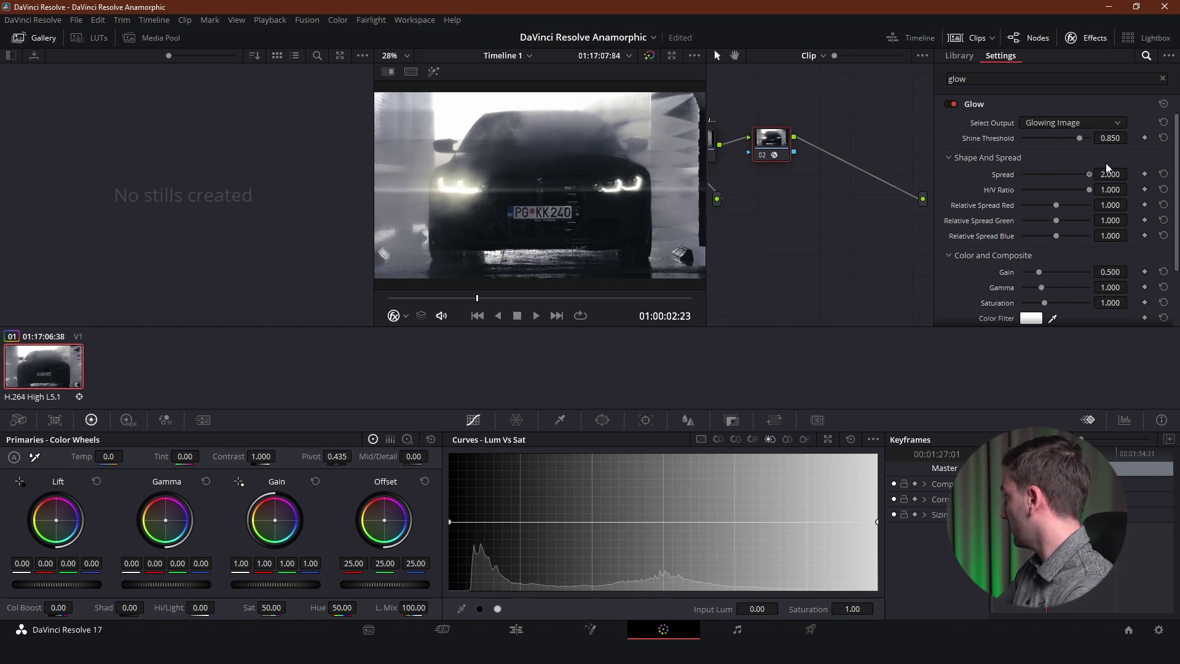
{"action": "mouse_move", "coordinate": [1090, 171]}
{"action": "left_mouse_down"}
{"action": "mouse_move", "coordinate": [1049, 177]}
{"action": "mouse_move", "coordinate": [1093, 174]}
{"action": "left_mouse_up"}
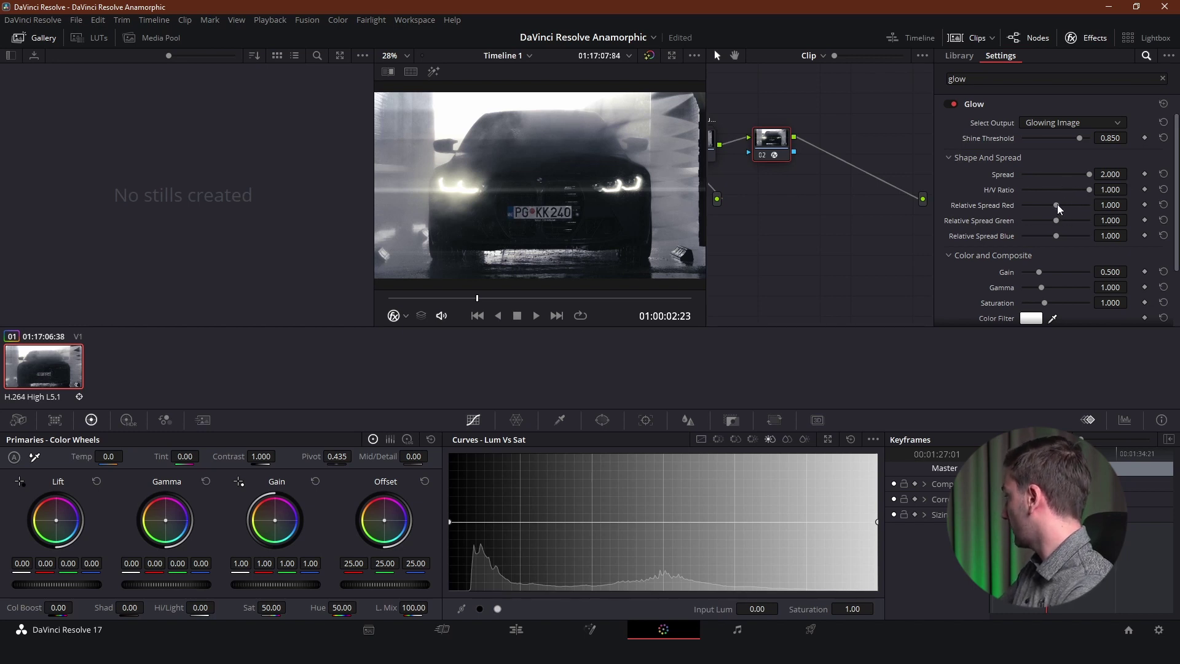
{"action": "left_click_drag", "start_coordinate": [1057, 205], "coordinate": [1091, 205]}
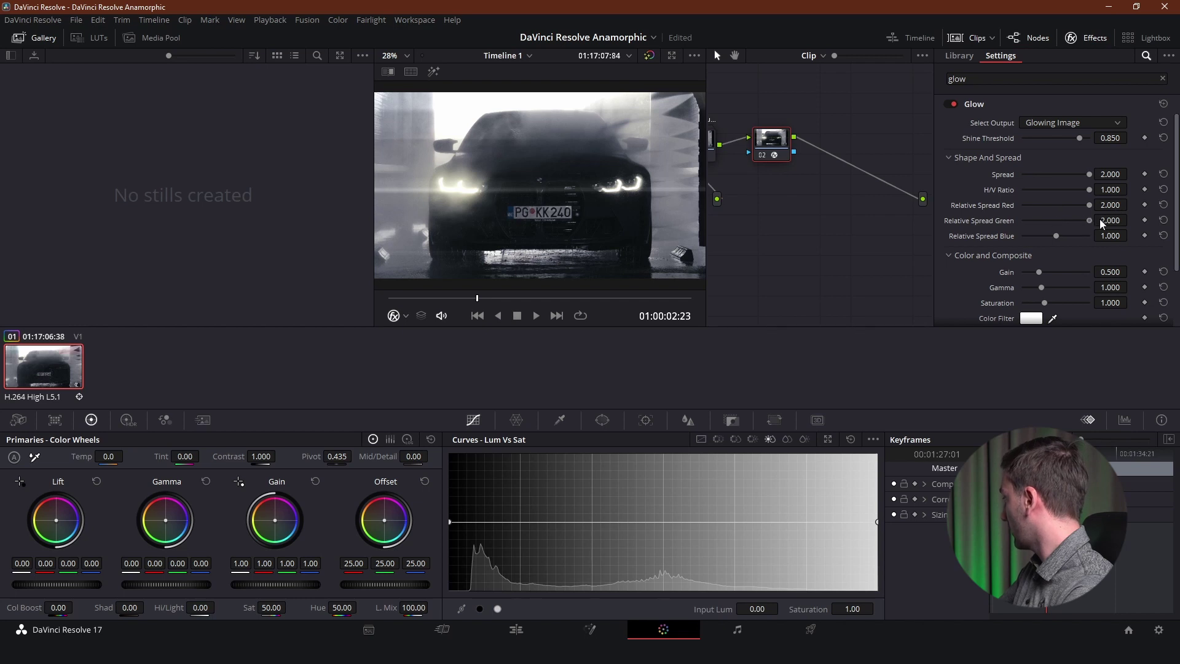
{"action": "left_click_drag", "start_coordinate": [1055, 236], "coordinate": [1092, 236]}
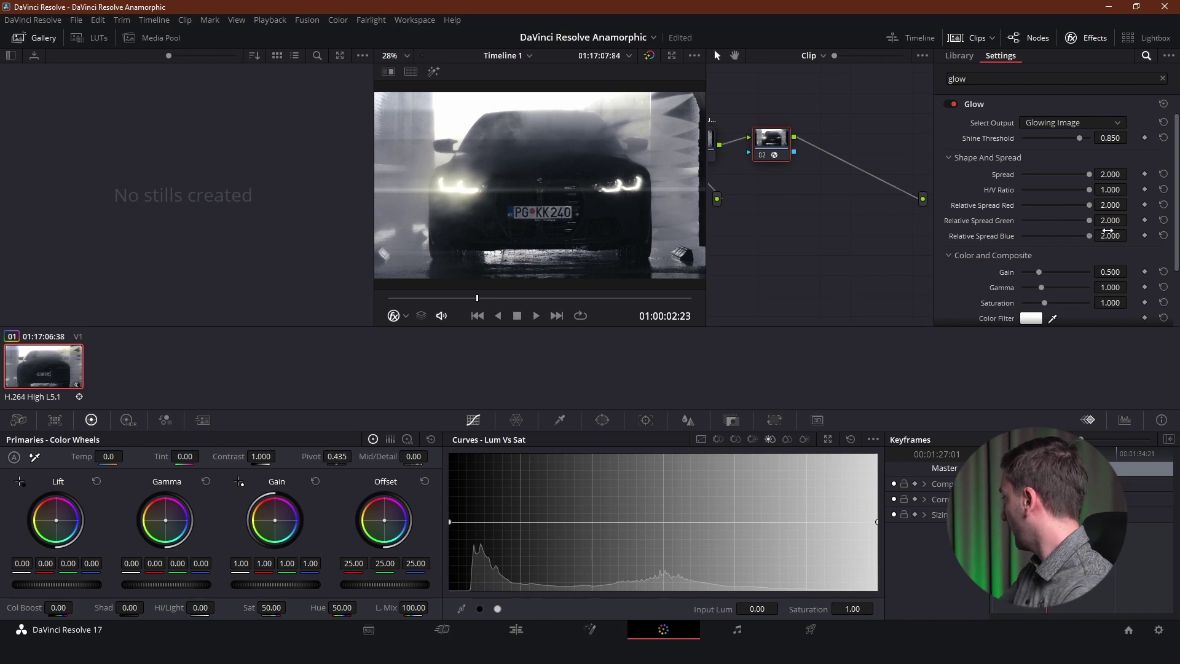
{"action": "scroll", "coordinate": [1030, 188], "scroll_direction": "down", "scroll_amount": 2}
{"action": "scroll", "coordinate": [1038, 179], "scroll_direction": "down", "scroll_amount": 2}
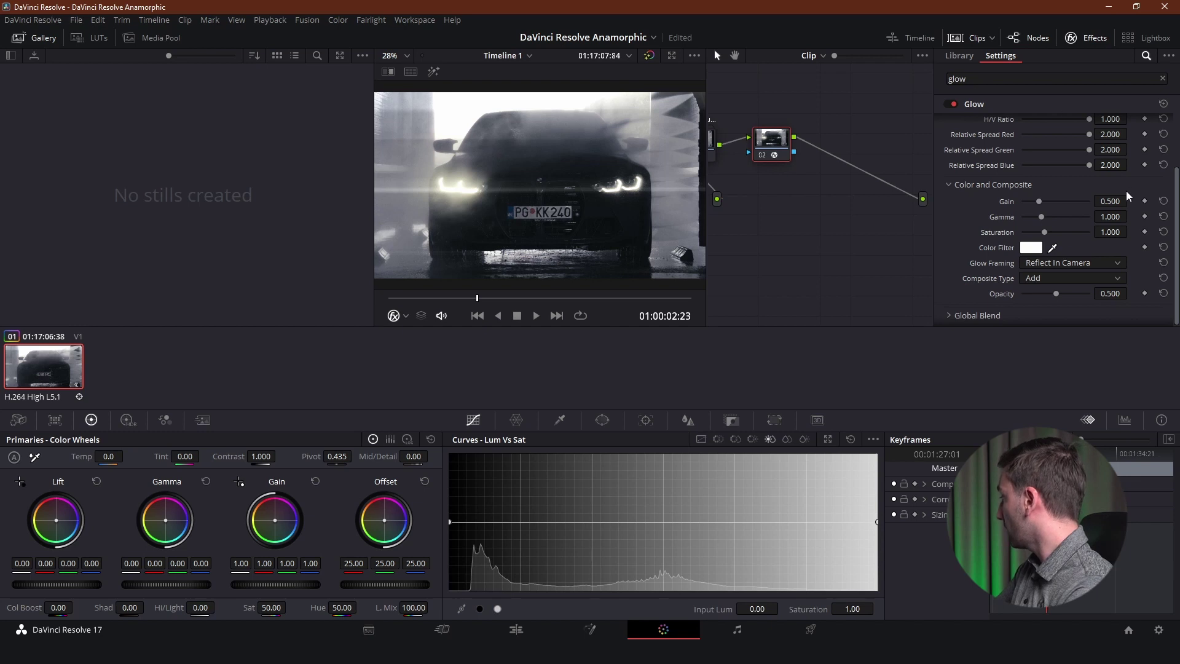
Step: Raise the Glow Gain to 1.000 and reset Saturation back to 1.000
{"action": "left_click_drag", "start_coordinate": [1108, 201], "coordinate": [1108, 204]}
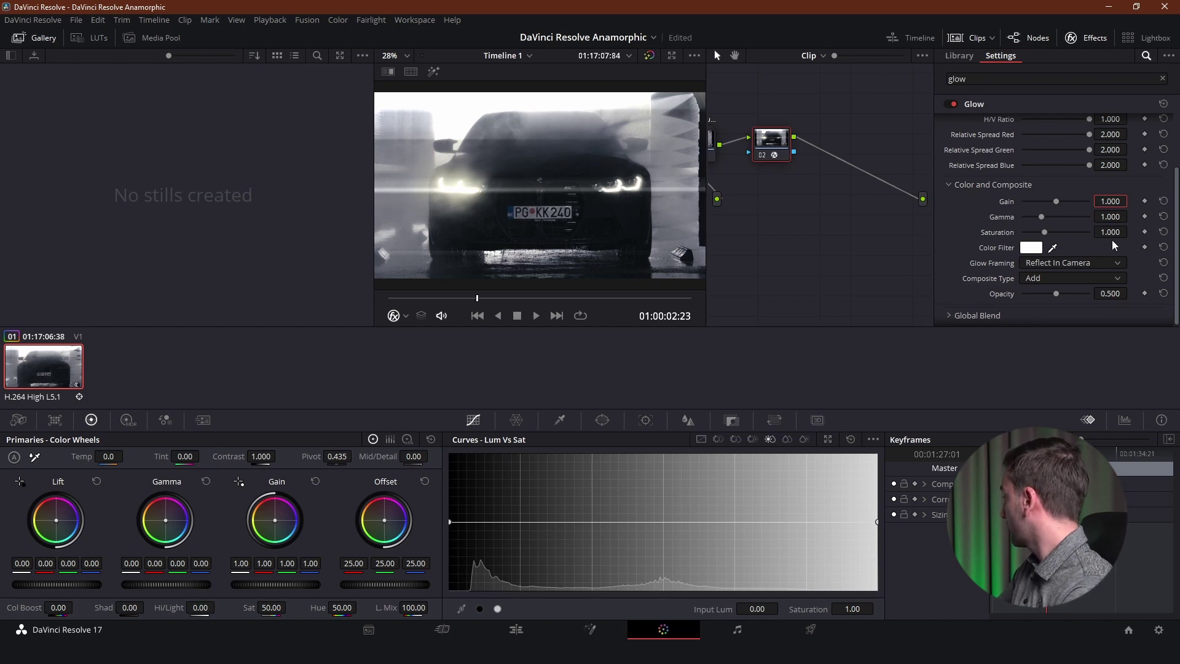
{"action": "left_click_drag", "start_coordinate": [1112, 233], "coordinate": [1119, 232]}
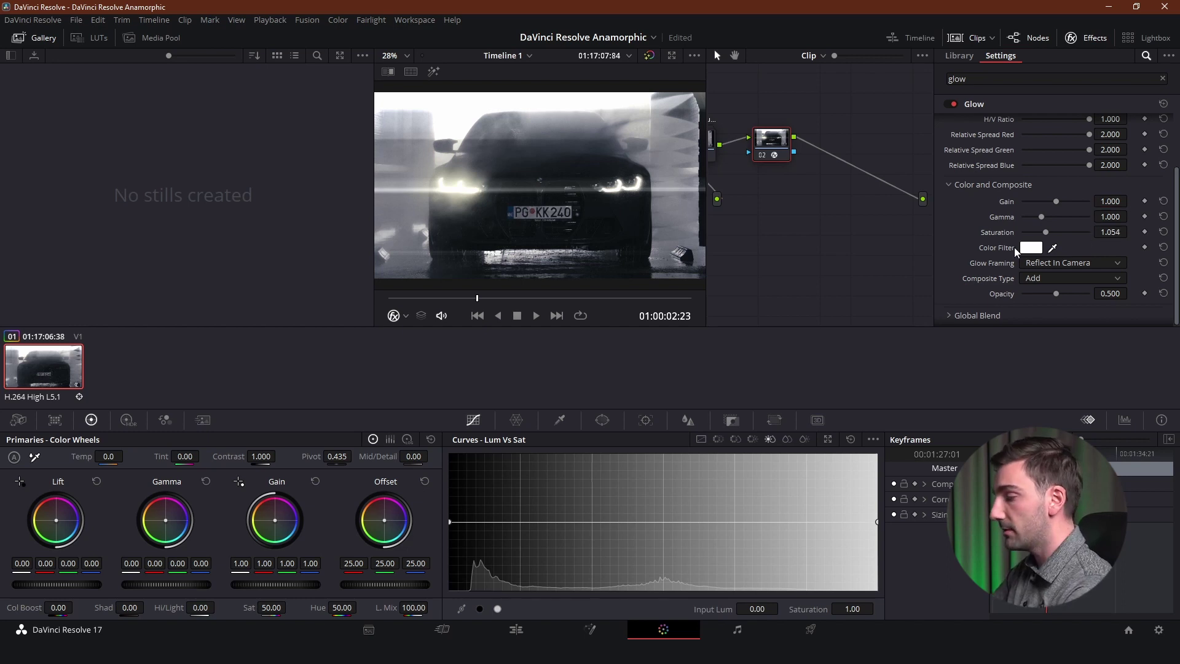
{"action": "left_click", "coordinate": [1163, 231]}
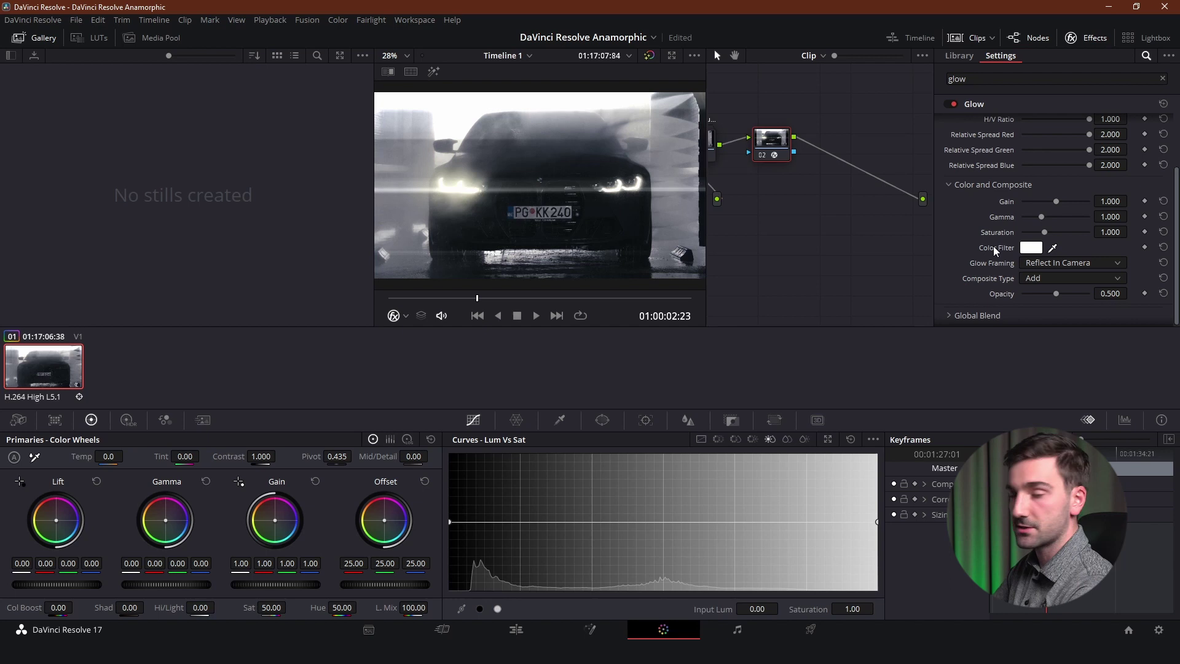
Step: Set the Glow Color Filter to hex 277dff for a blue tint
{"action": "left_click", "coordinate": [1031, 247]}
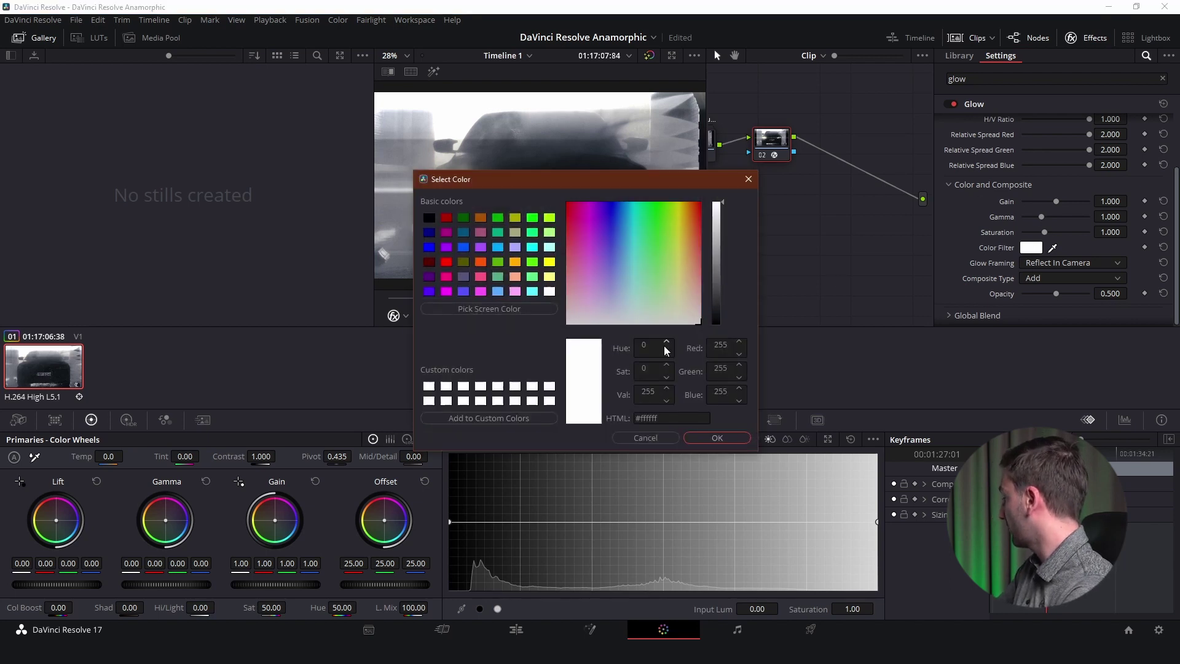
{"action": "double_click", "coordinate": [645, 417]}
{"action": "key", "text": "BackSpace"}
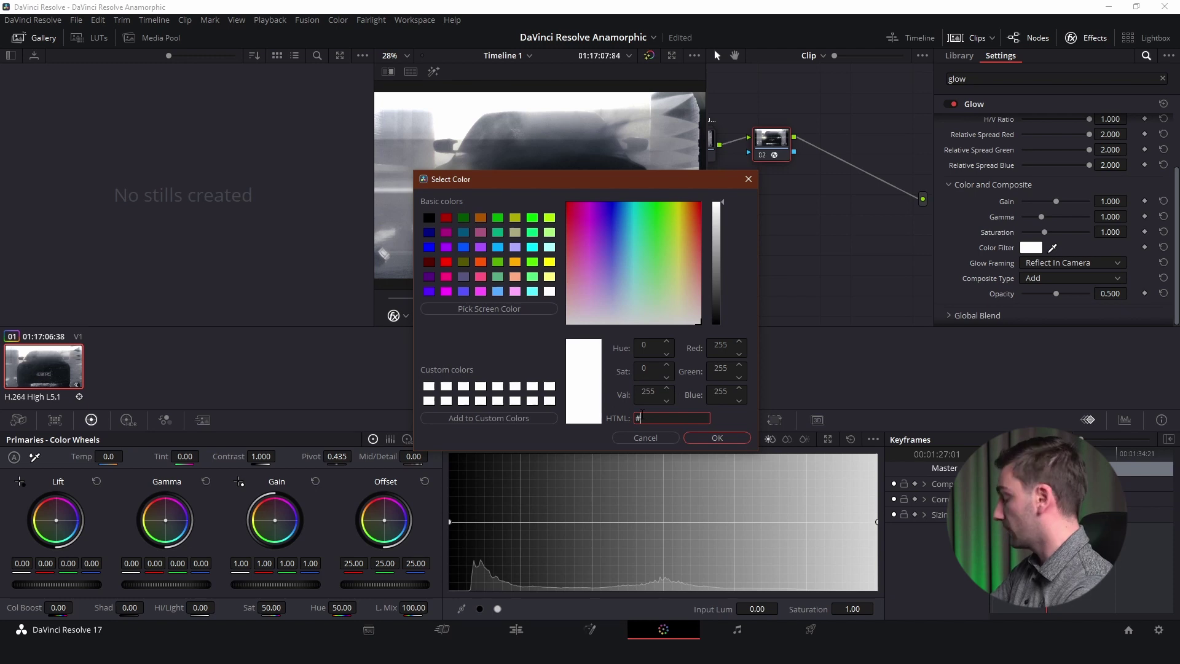
{"action": "type", "text": "277dff"}
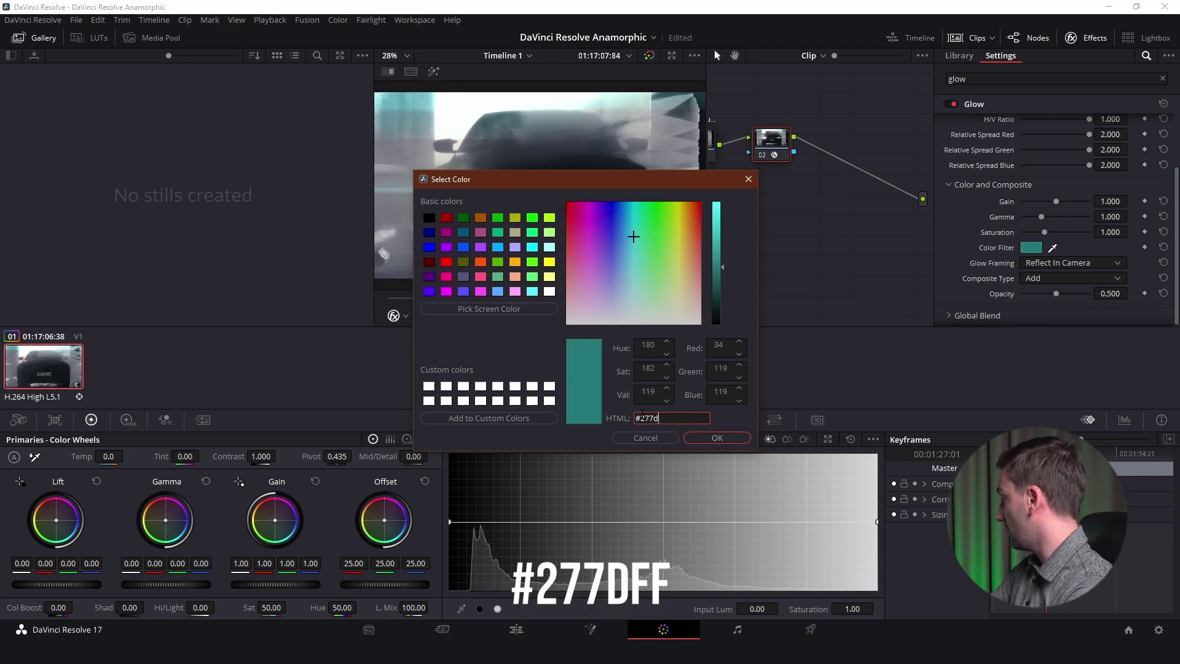
{"action": "left_click", "coordinate": [720, 439]}
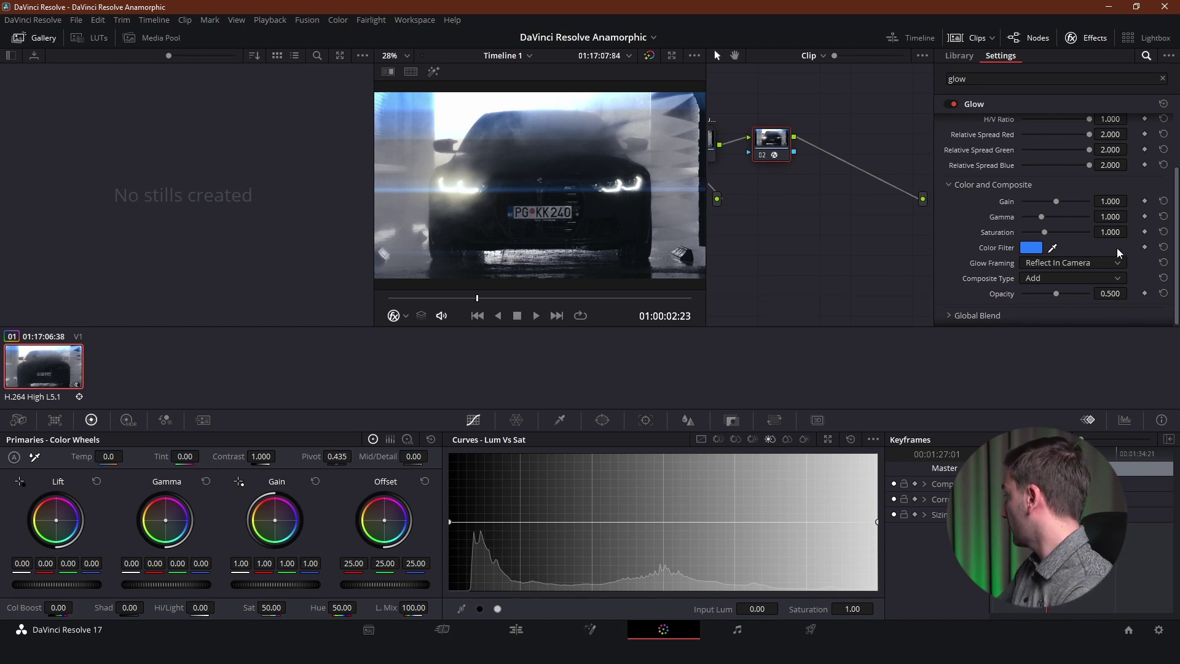
Step: Set the glow Saturation to 2.000
{"action": "mouse_move", "coordinate": [1113, 232]}
{"action": "left_mouse_down"}
{"action": "mouse_move", "coordinate": [1130, 231]}
{"action": "mouse_move", "coordinate": [1081, 233]}
{"action": "mouse_move", "coordinate": [1134, 235]}
{"action": "left_mouse_up"}
{"action": "double_click", "coordinate": [1109, 232]}
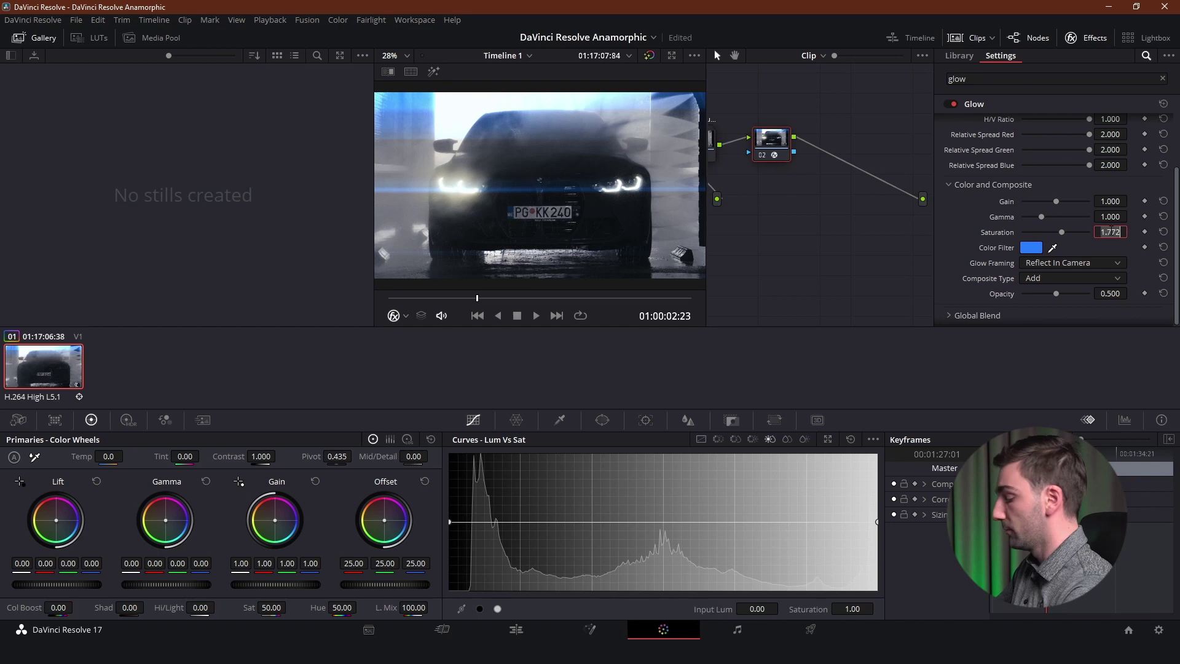
{"action": "type", "text": "2"}
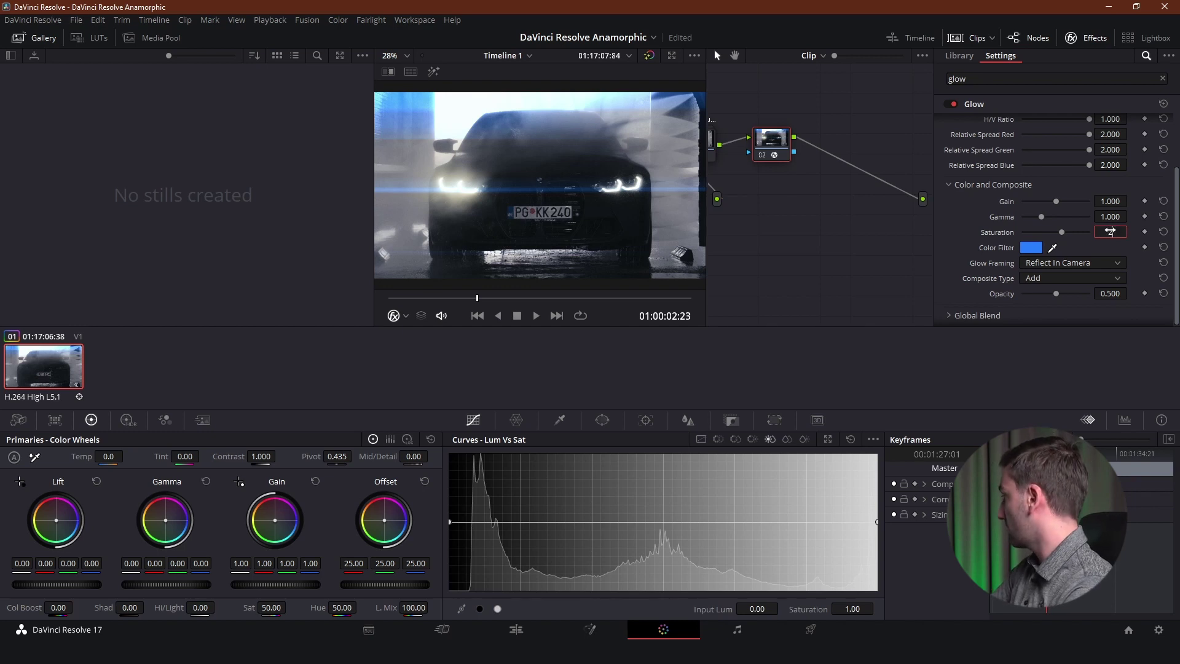
{"action": "key", "text": "Return"}
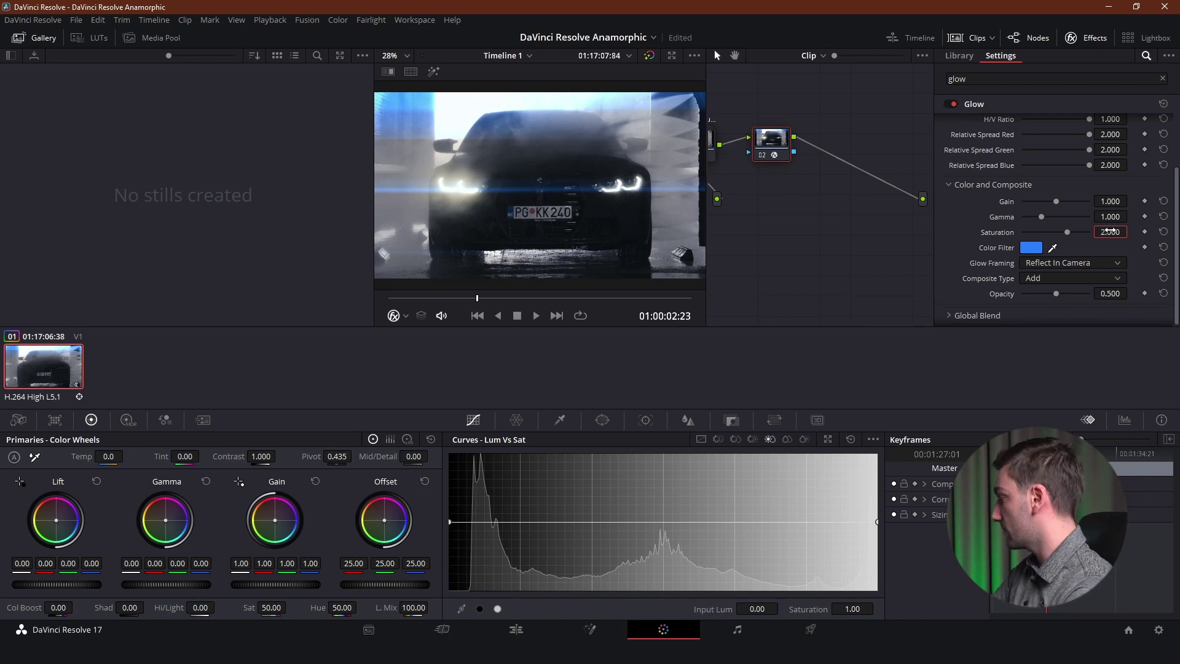
Step: Change the Glow's Composite Type from Add to Screen
{"action": "scroll", "coordinate": [1048, 304], "scroll_direction": "down", "scroll_amount": 1}
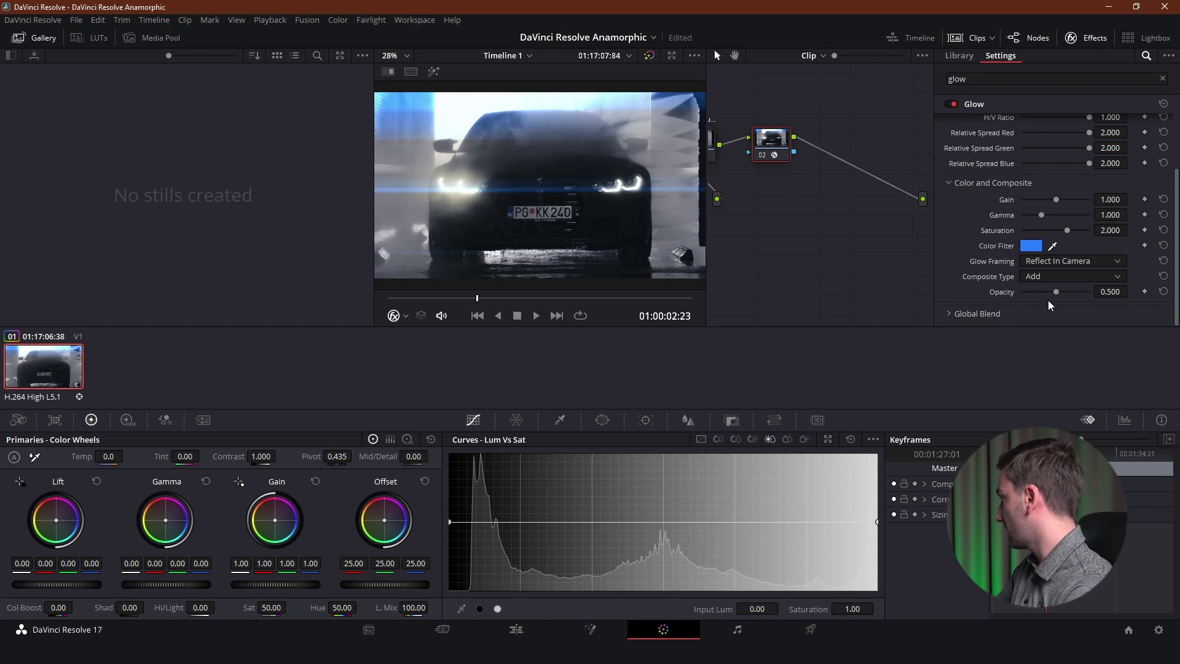
{"action": "left_click", "coordinate": [1052, 275]}
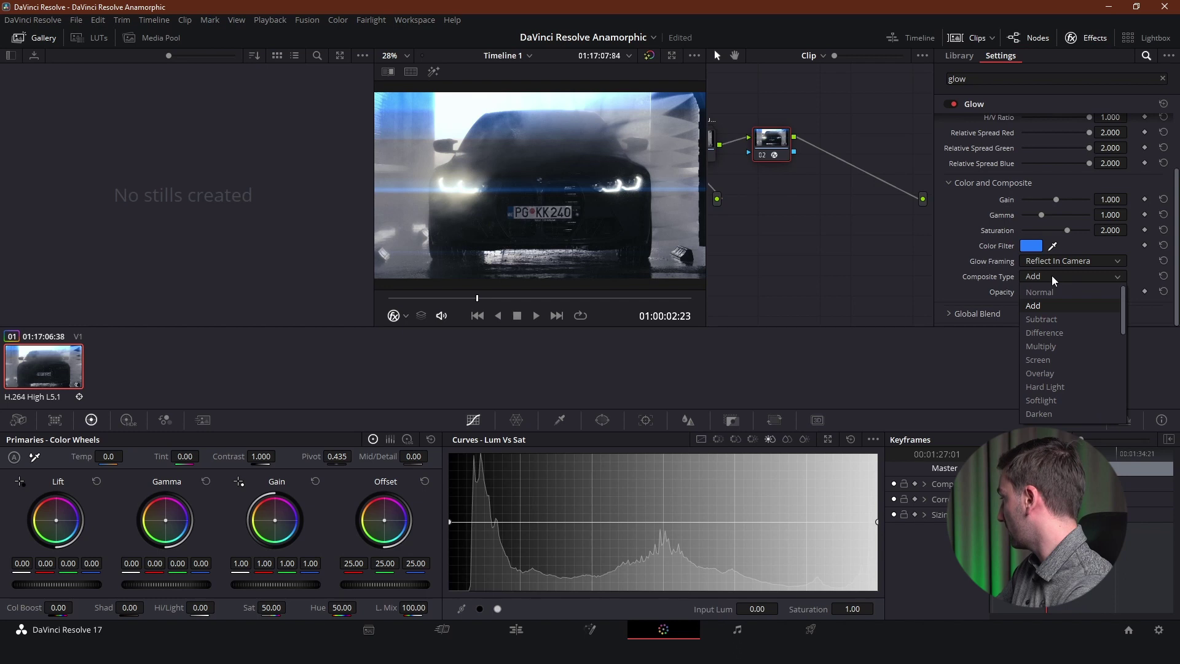
{"action": "left_click", "coordinate": [1049, 360]}
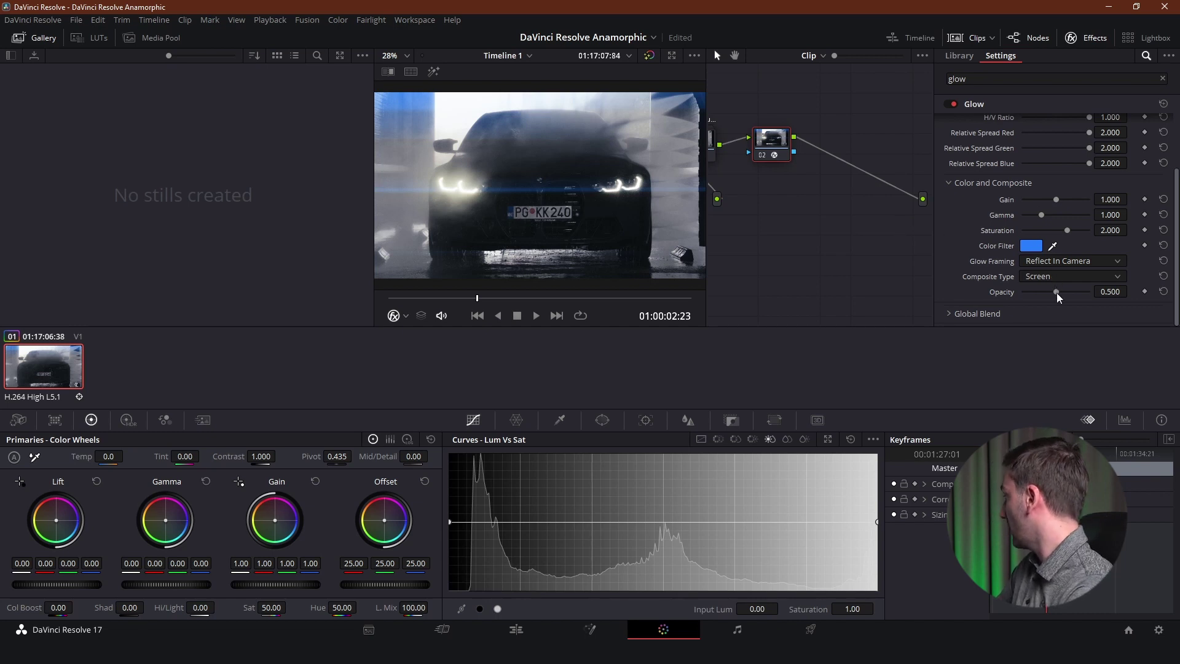
Step: Set the Glow's Opacity to 0.750
{"action": "mouse_move", "coordinate": [1056, 292]}
{"action": "left_mouse_down"}
{"action": "mouse_move", "coordinate": [1068, 292]}
{"action": "mouse_move", "coordinate": [1044, 293]}
{"action": "mouse_move", "coordinate": [1078, 290]}
{"action": "left_mouse_up"}
{"action": "left_click", "coordinate": [1113, 291]}
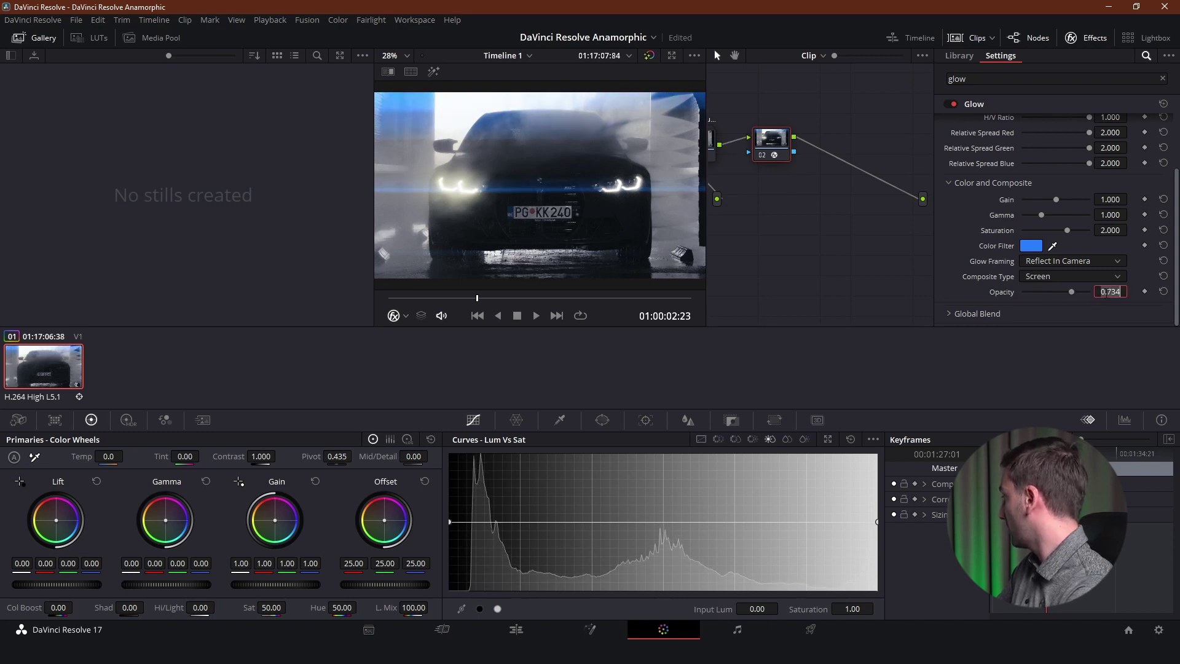
{"action": "type", "text": "0.750"}
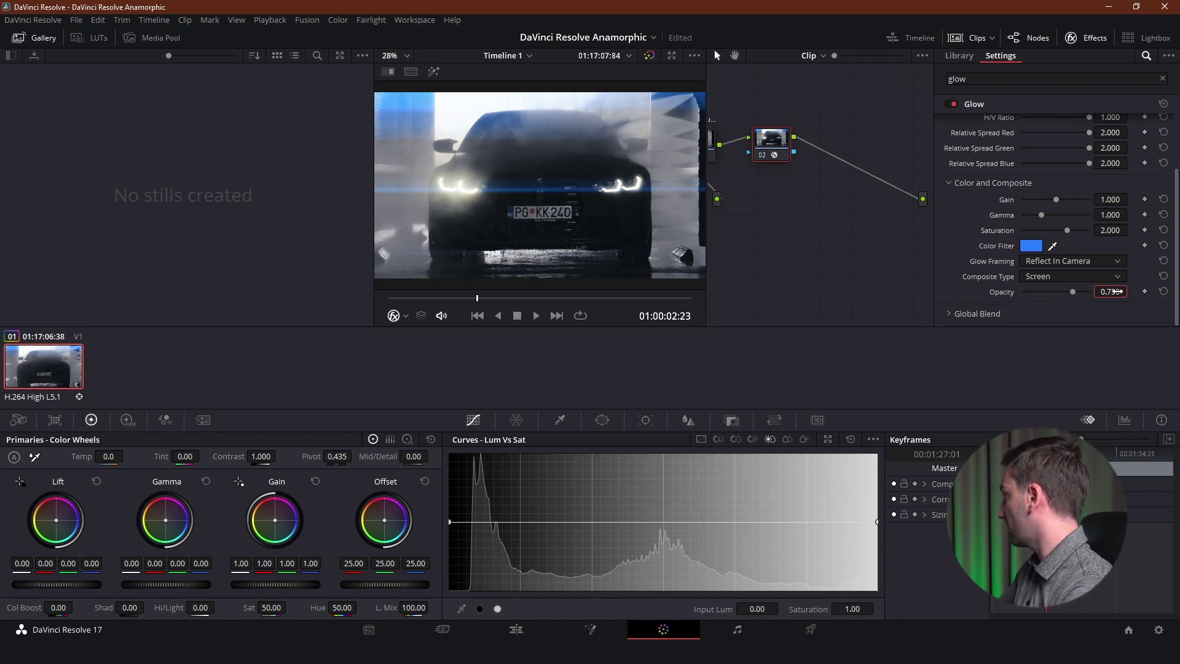
{"action": "scroll", "coordinate": [1030, 249], "scroll_direction": "up", "scroll_amount": 3}
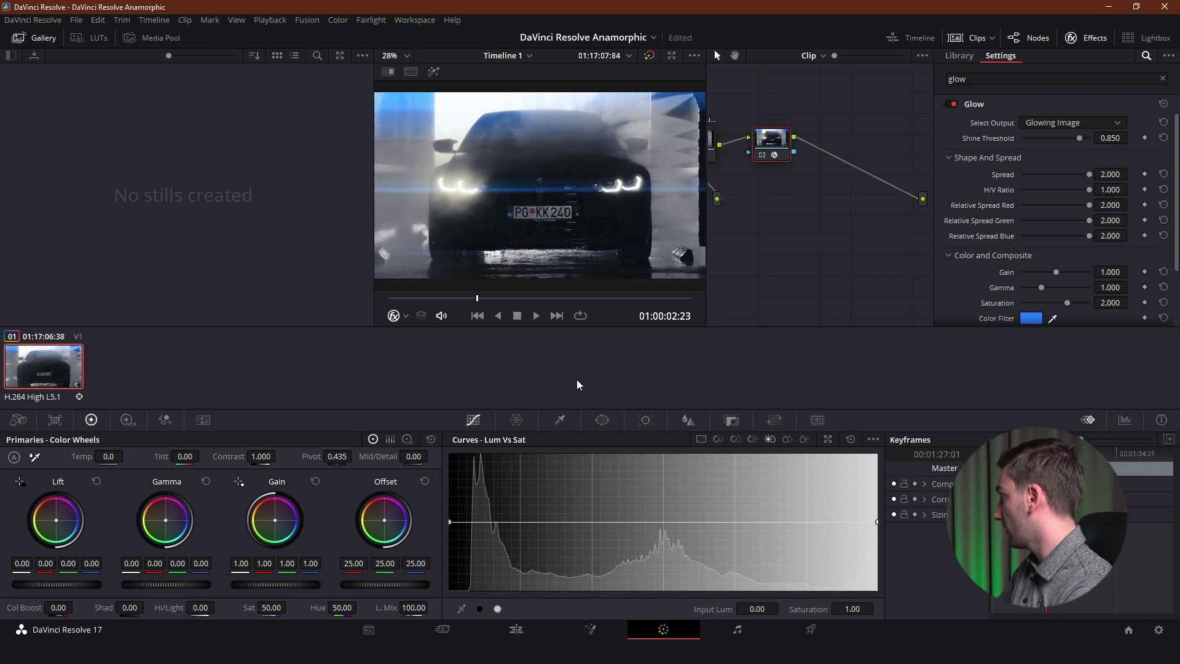
Step: Add a Linear window around both headlights, slim it, and soften its sides (Soft 1 7.92, Soft 3 11.67)
{"action": "left_click", "coordinate": [602, 421]}
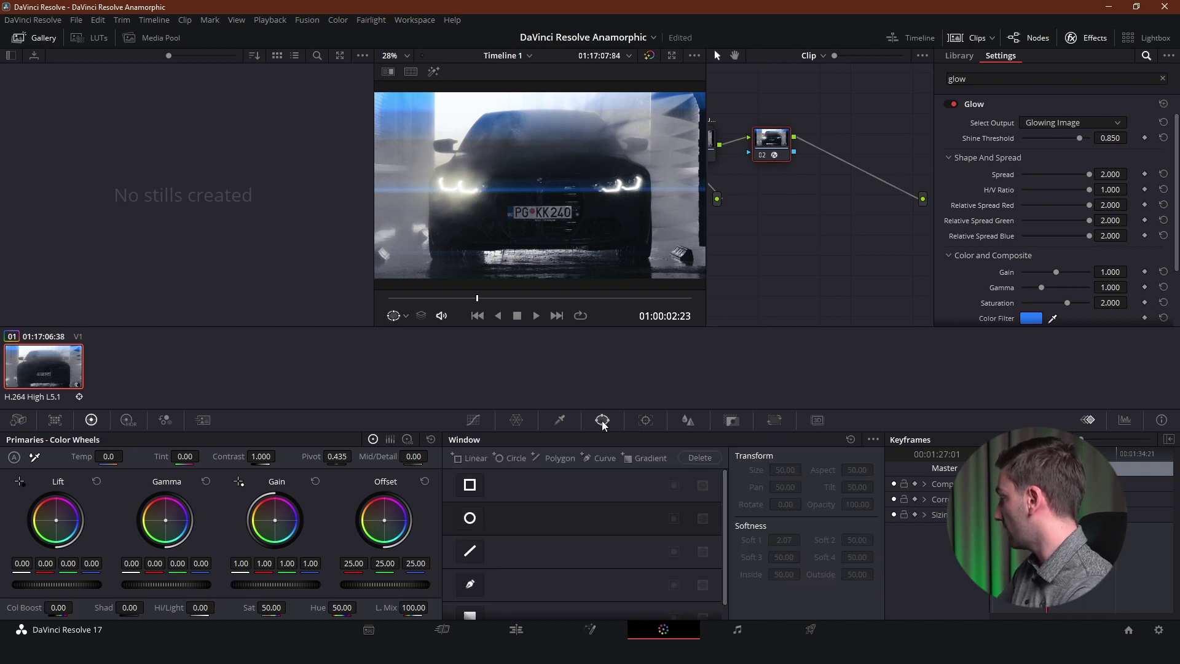
{"action": "left_click", "coordinate": [467, 459]}
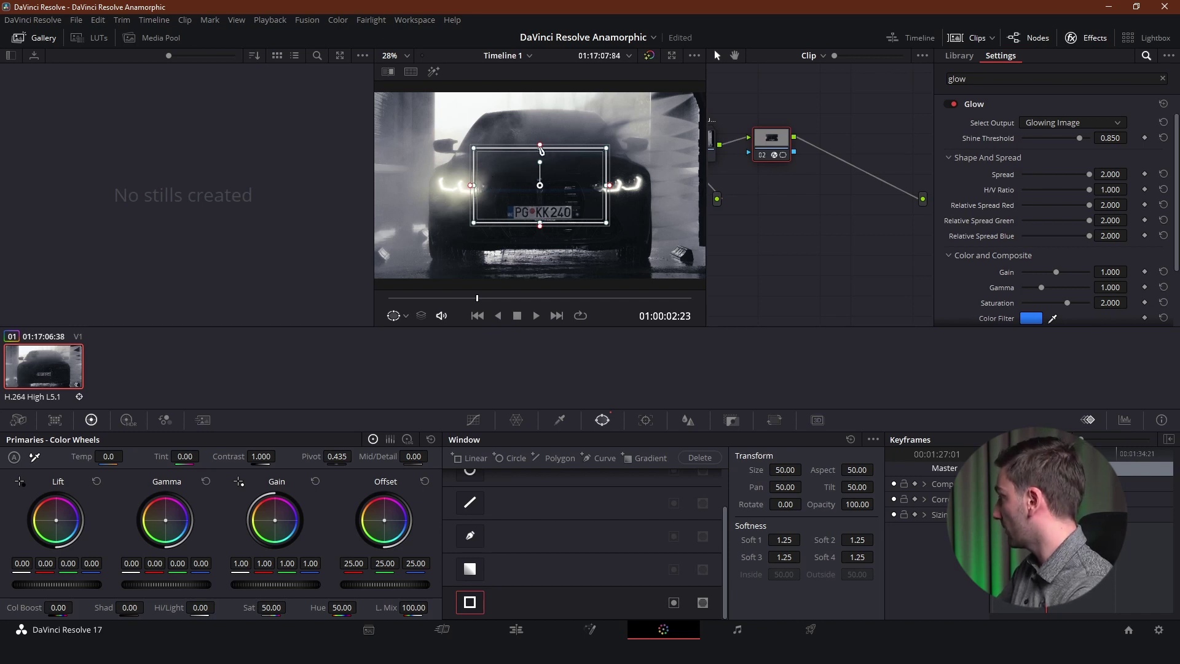
{"action": "left_click_drag", "start_coordinate": [540, 157], "coordinate": [541, 170]}
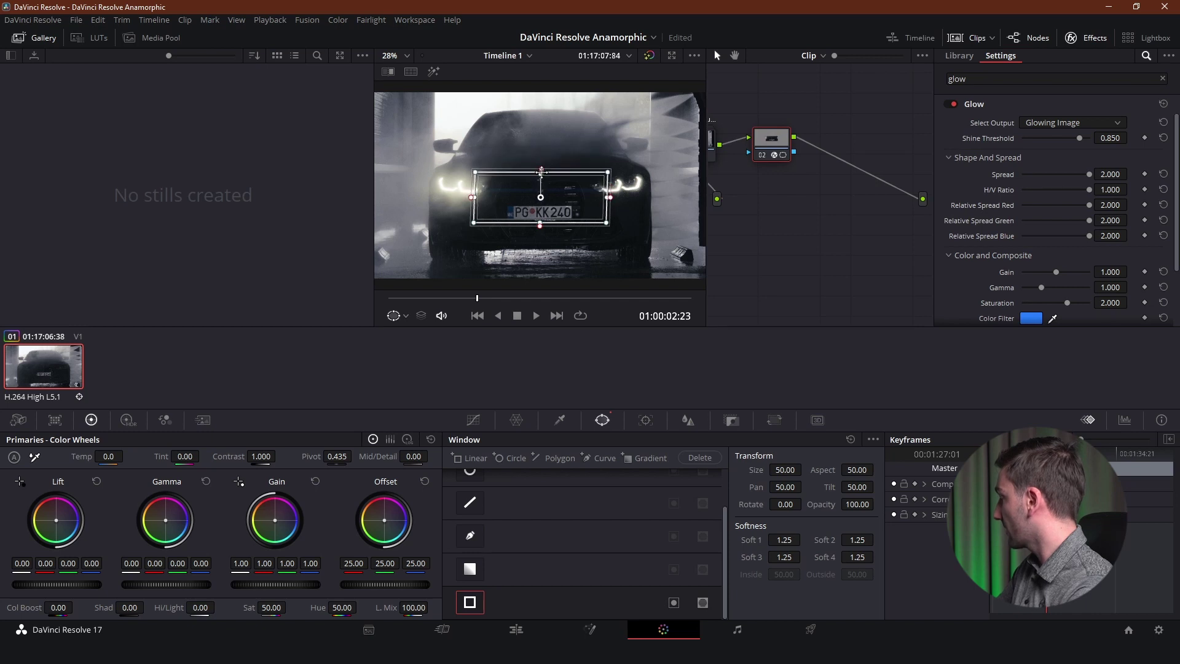
{"action": "left_click_drag", "start_coordinate": [606, 197], "coordinate": [674, 193]}
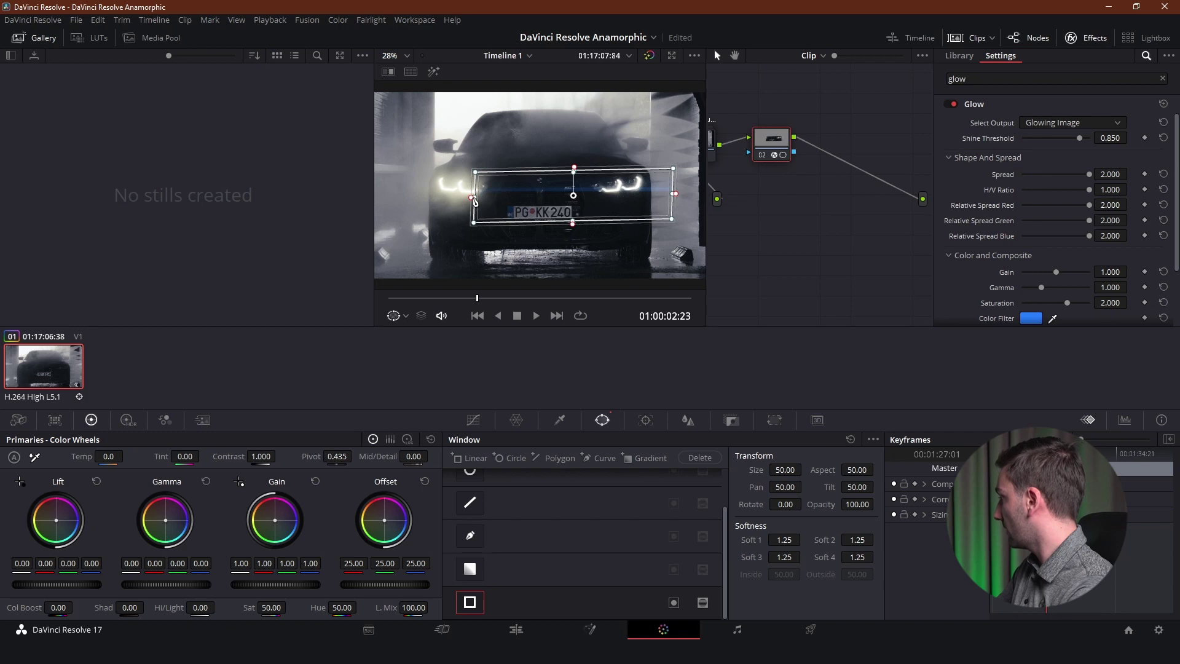
{"action": "left_click_drag", "start_coordinate": [473, 197], "coordinate": [394, 195]}
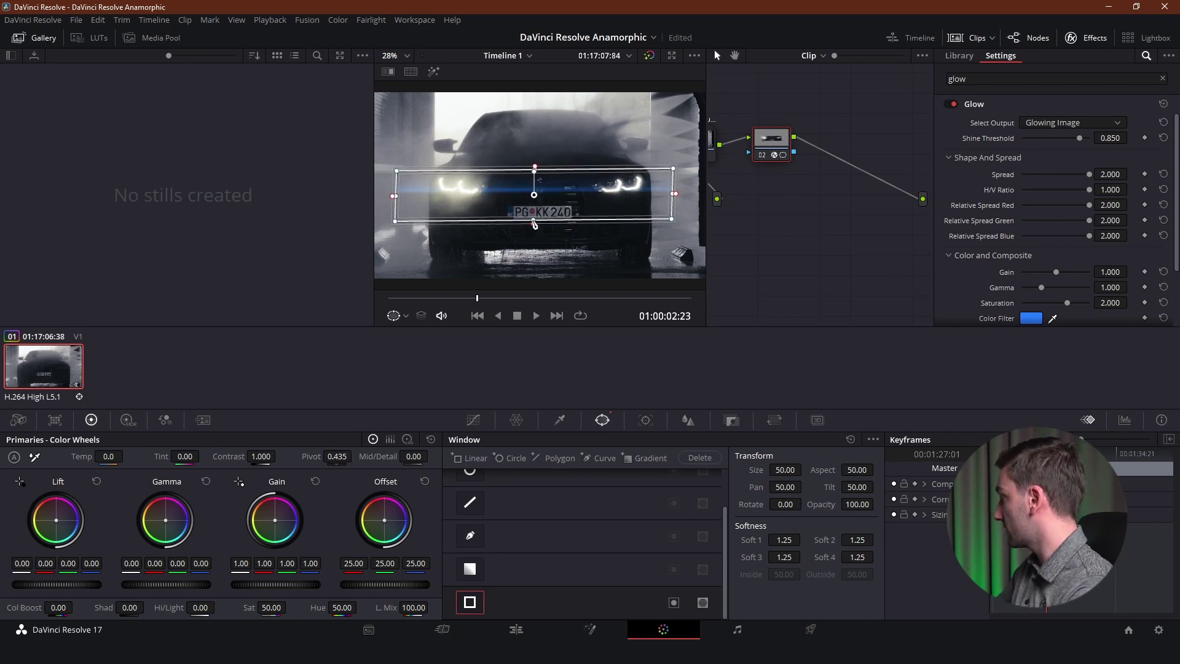
{"action": "left_click_drag", "start_coordinate": [532, 220], "coordinate": [535, 210]}
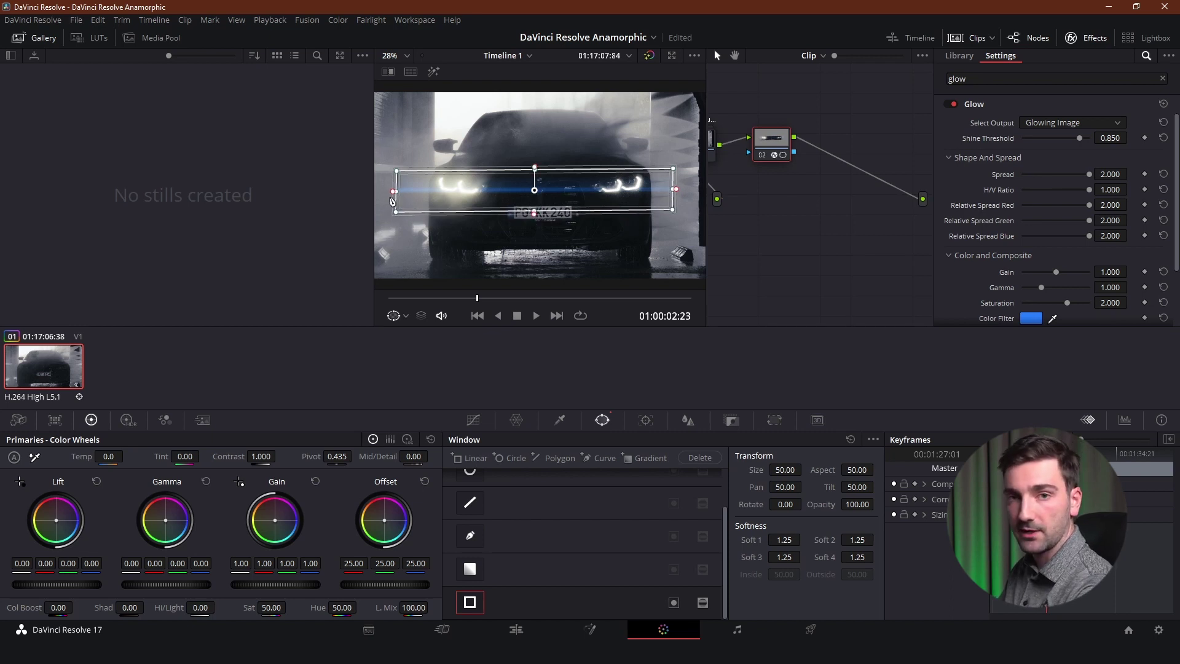
{"action": "left_click_drag", "start_coordinate": [392, 195], "coordinate": [289, 194]}
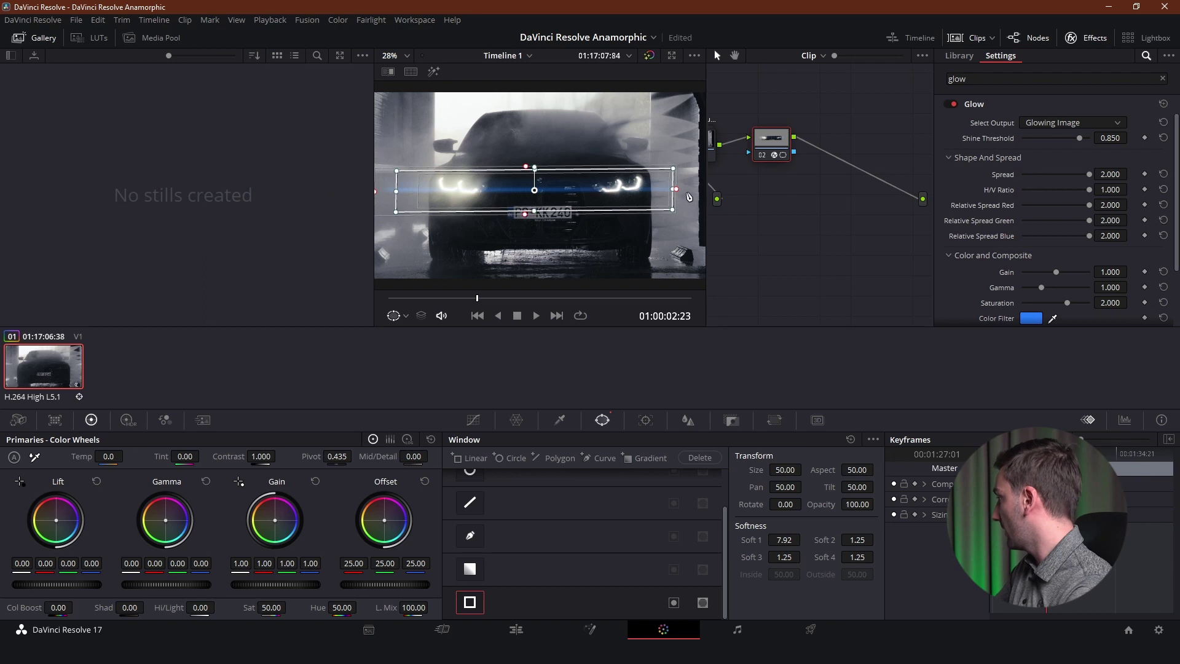
{"action": "left_click_drag", "start_coordinate": [677, 191], "coordinate": [718, 194]}
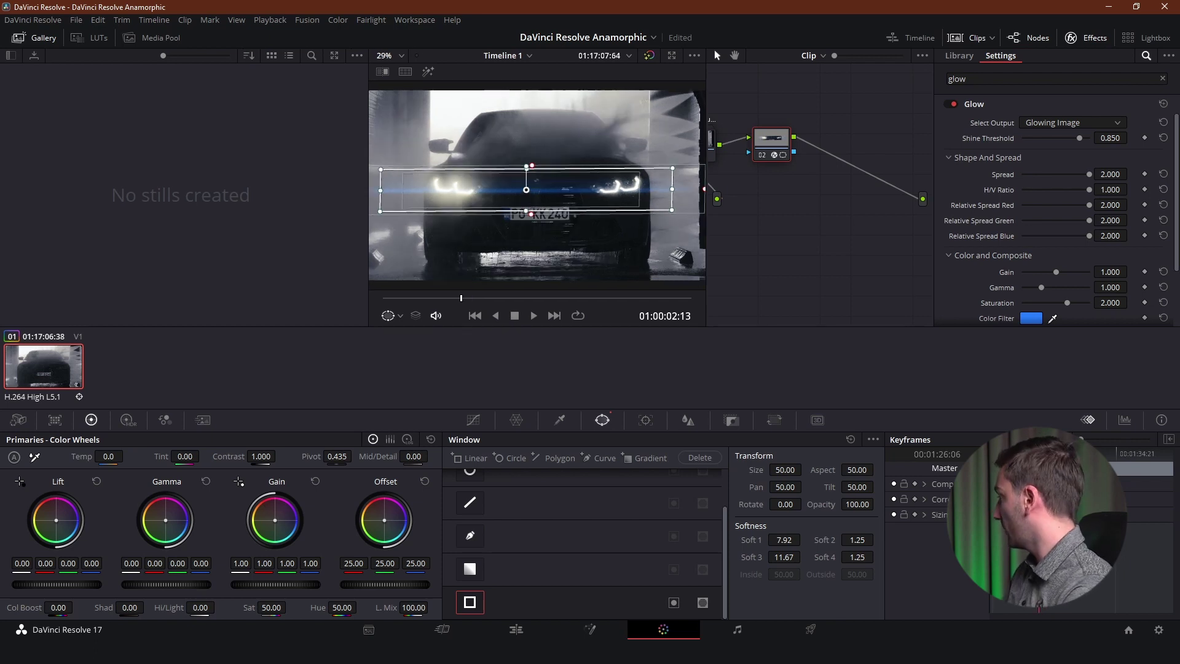
Step: Play the clip to check, then nudge the glow window right to Pan 50.67, Tilt 50.03
{"action": "key", "text": "space"}
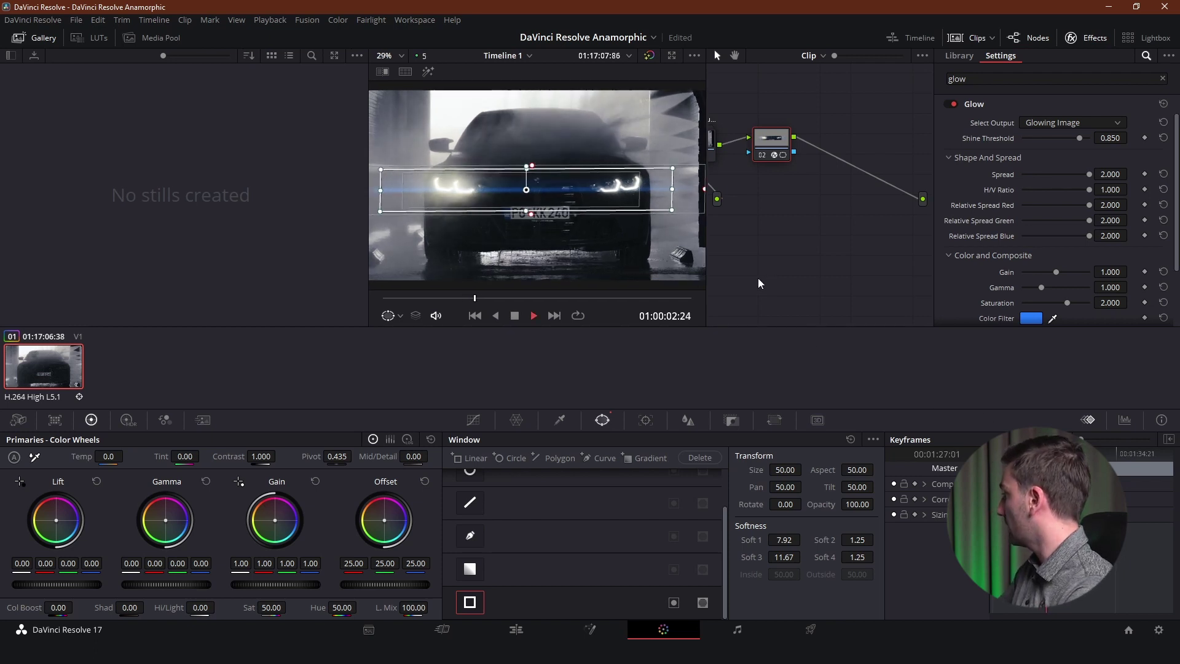
{"action": "key", "text": "space"}
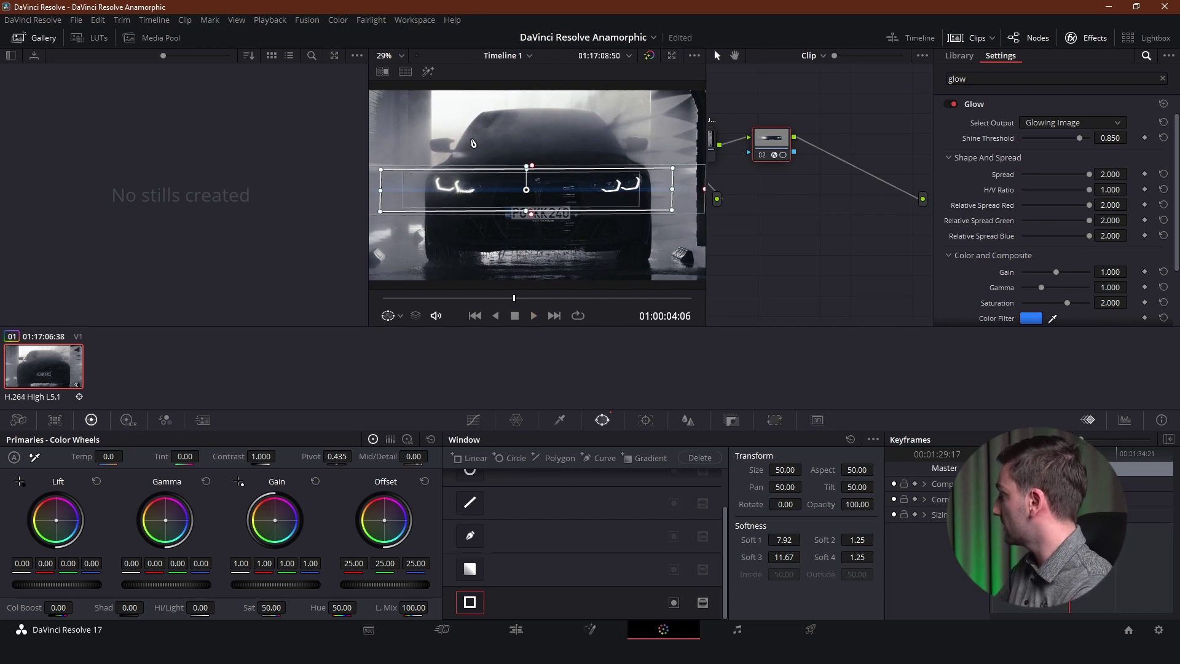
{"action": "left_click_drag", "start_coordinate": [524, 187], "coordinate": [534, 188]}
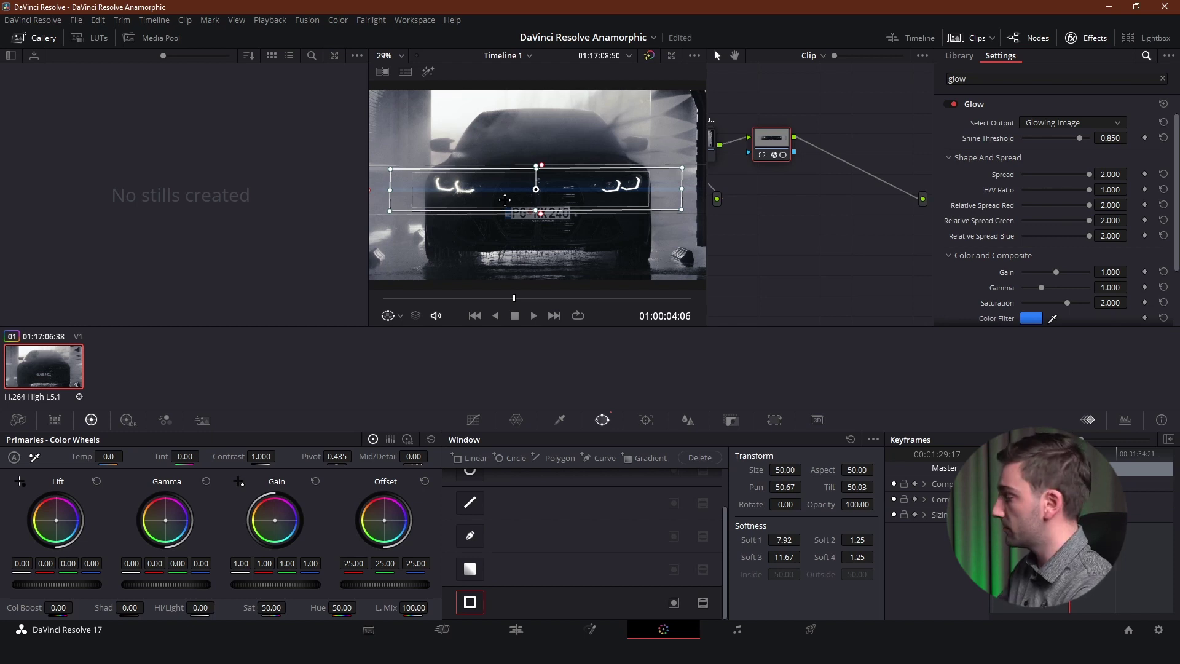
Step: Track the glow window forward and in reverse, then play back to review the tracking
{"action": "left_click", "coordinate": [645, 420]}
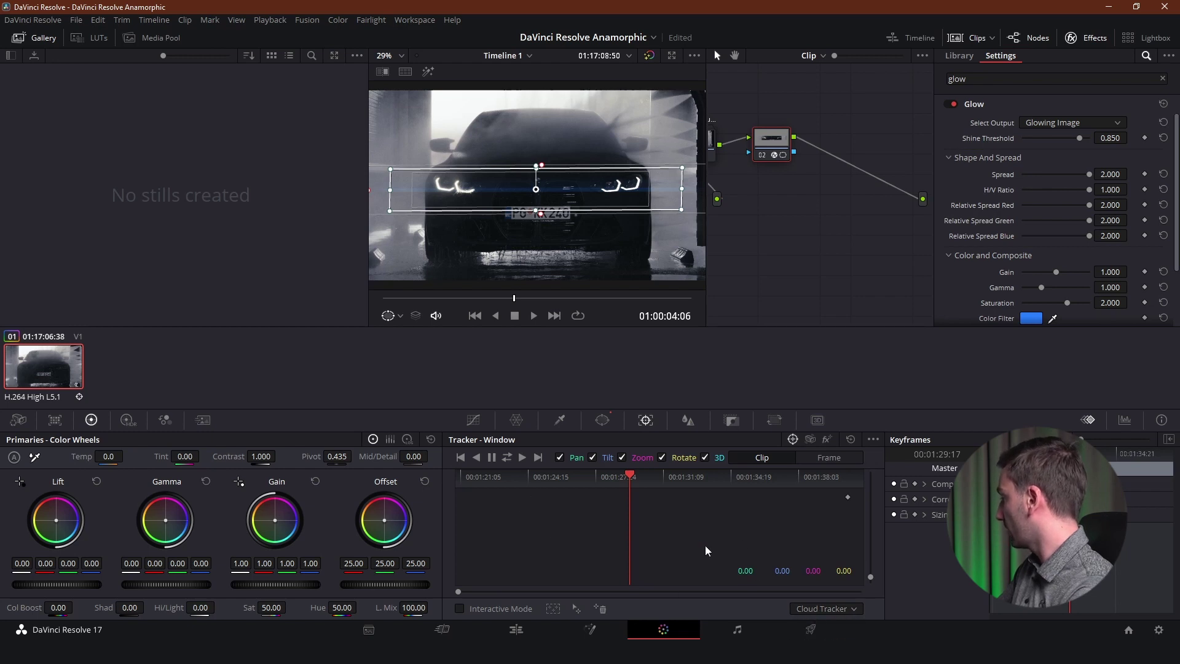
{"action": "left_click", "coordinate": [508, 458]}
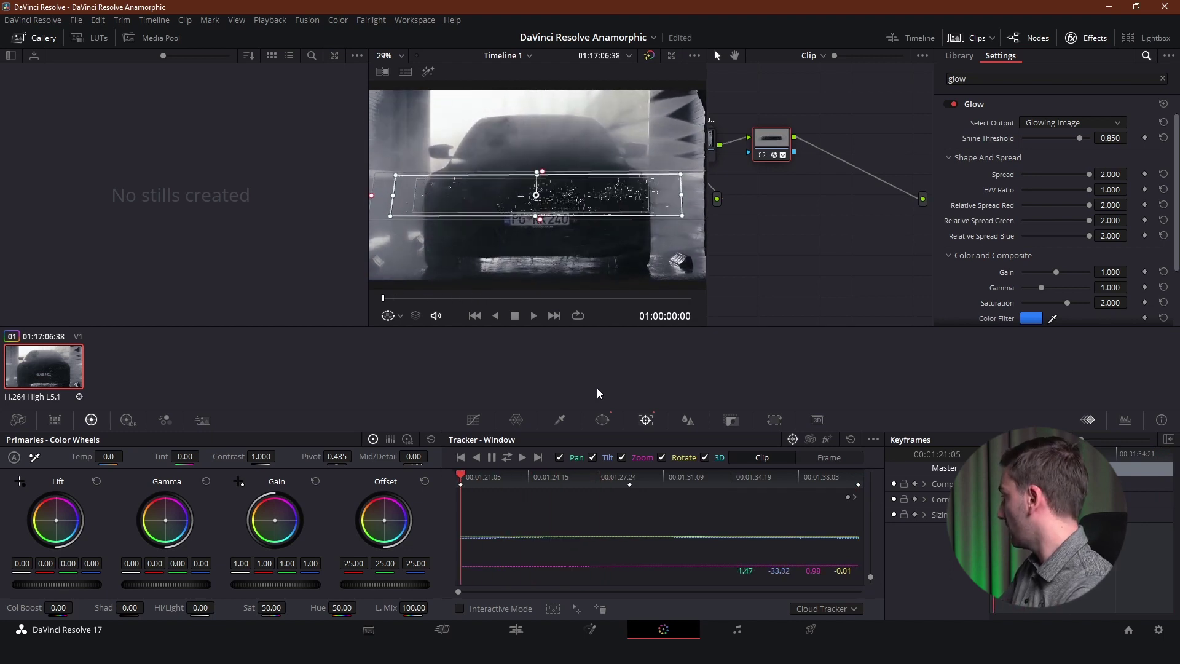
{"action": "key", "text": "space"}
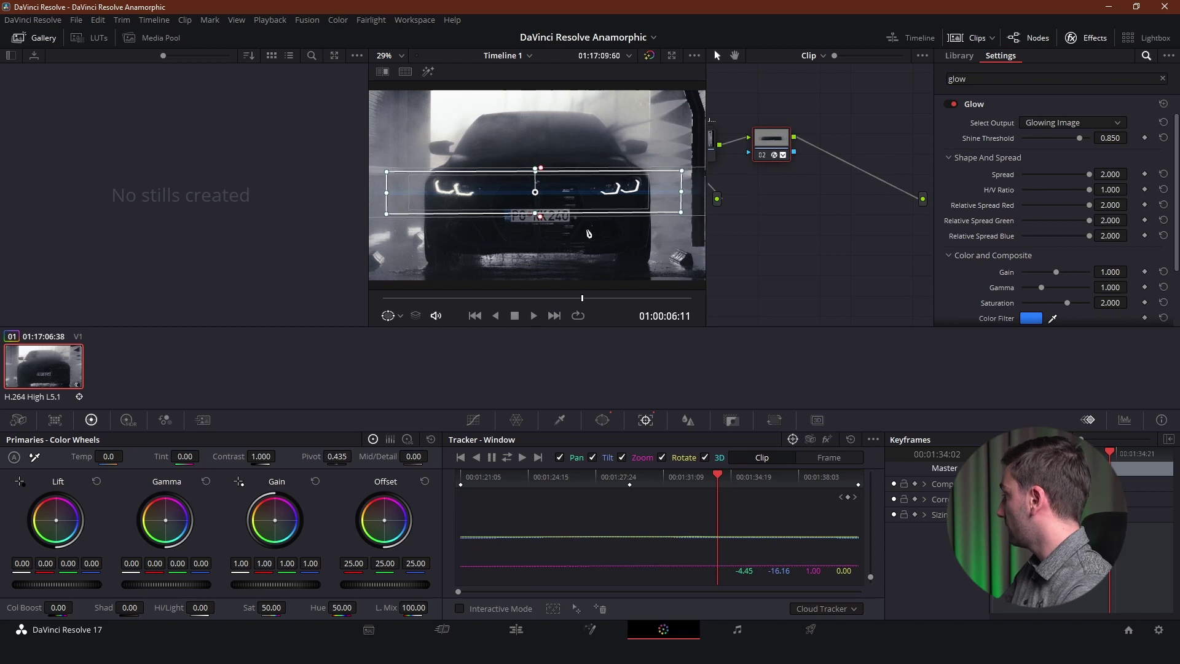
Step: Insert a second node ahead of the Glow node, arrange the graph, and select node 02
{"action": "right_click", "coordinate": [769, 141]}
{"action": "mouse_move", "coordinate": [827, 202]}
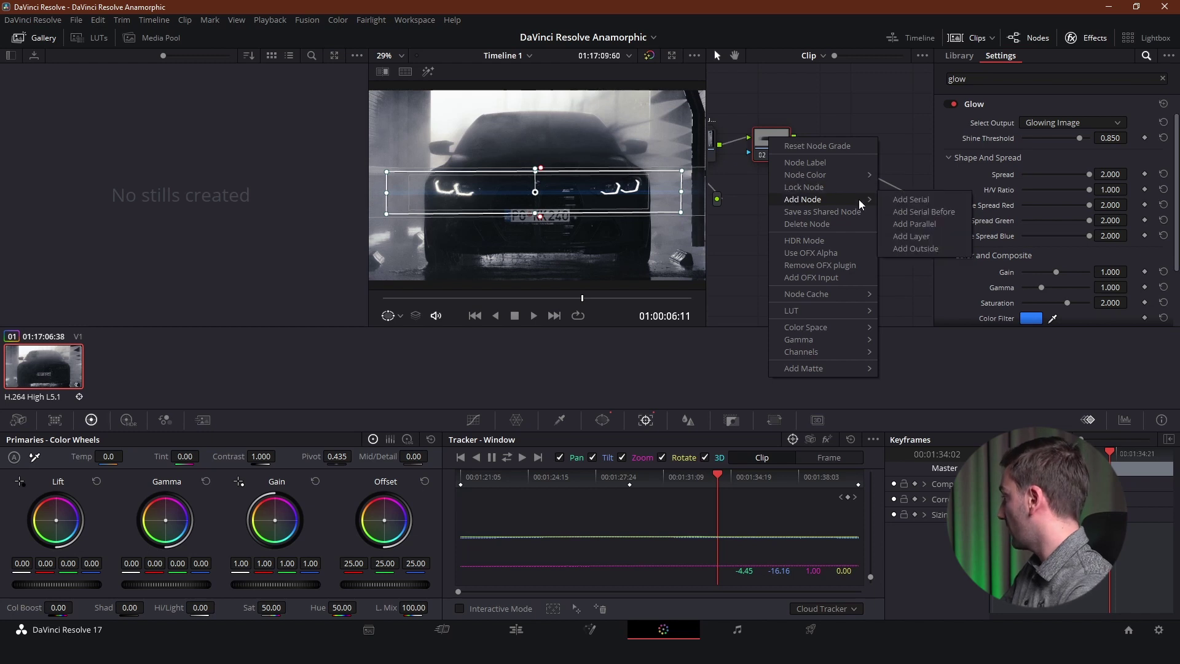
{"action": "left_click", "coordinate": [922, 211]}
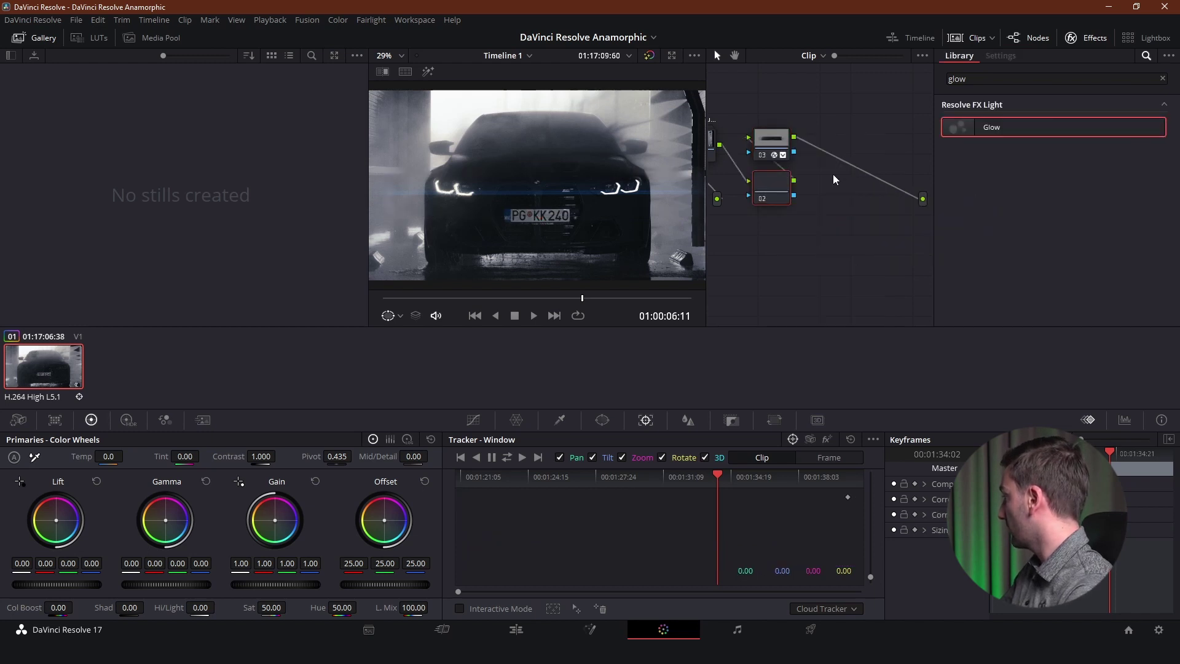
{"action": "left_click_drag", "start_coordinate": [777, 141], "coordinate": [851, 153]}
{"action": "left_click_drag", "start_coordinate": [785, 194], "coordinate": [776, 144]}
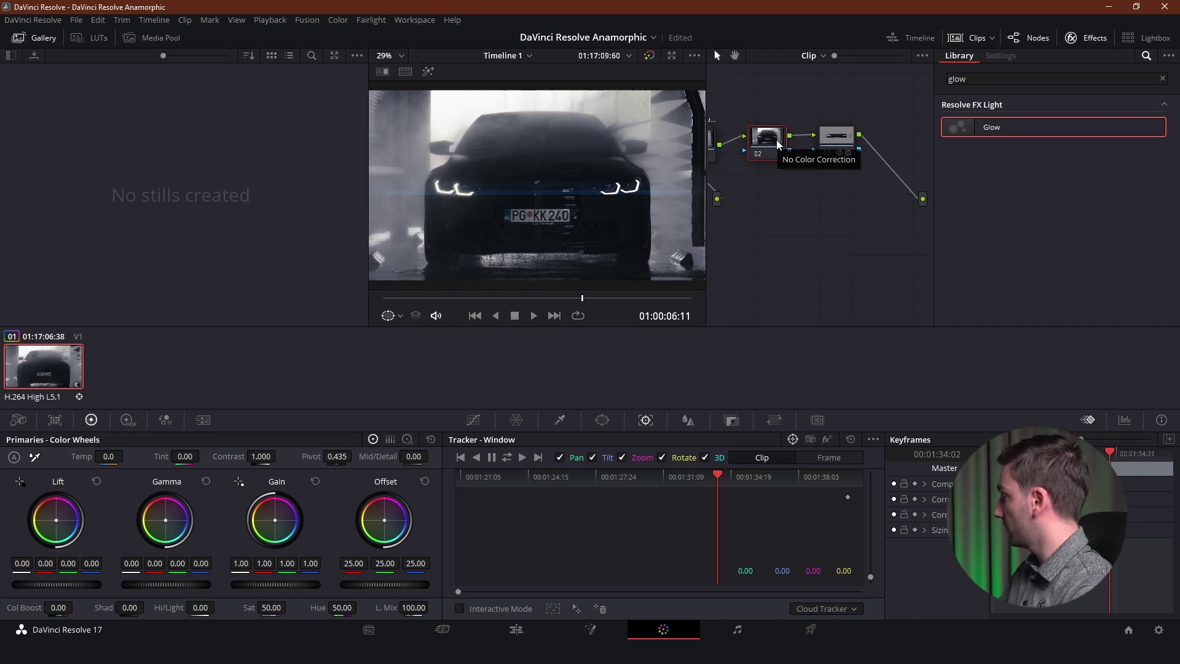
{"action": "left_click", "coordinate": [839, 135]}
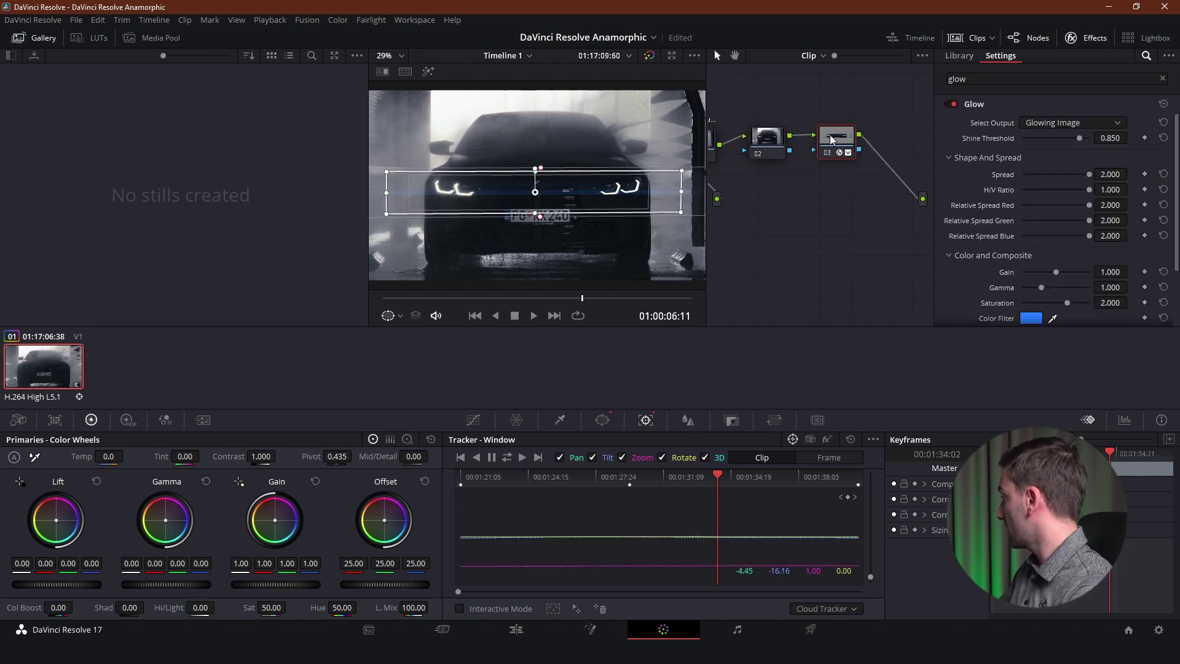
{"action": "left_click", "coordinate": [768, 155]}
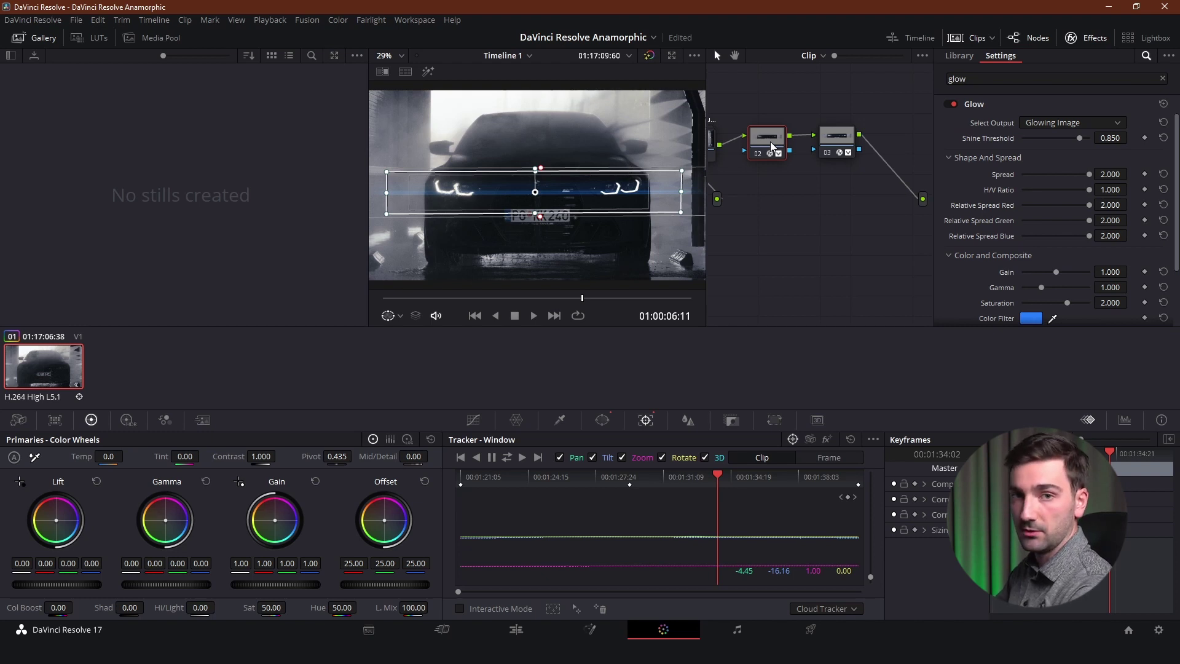
Step: Change node 02's Glow Color Filter tint from blue to white
{"action": "scroll", "coordinate": [1023, 272], "scroll_direction": "down", "scroll_amount": 3}
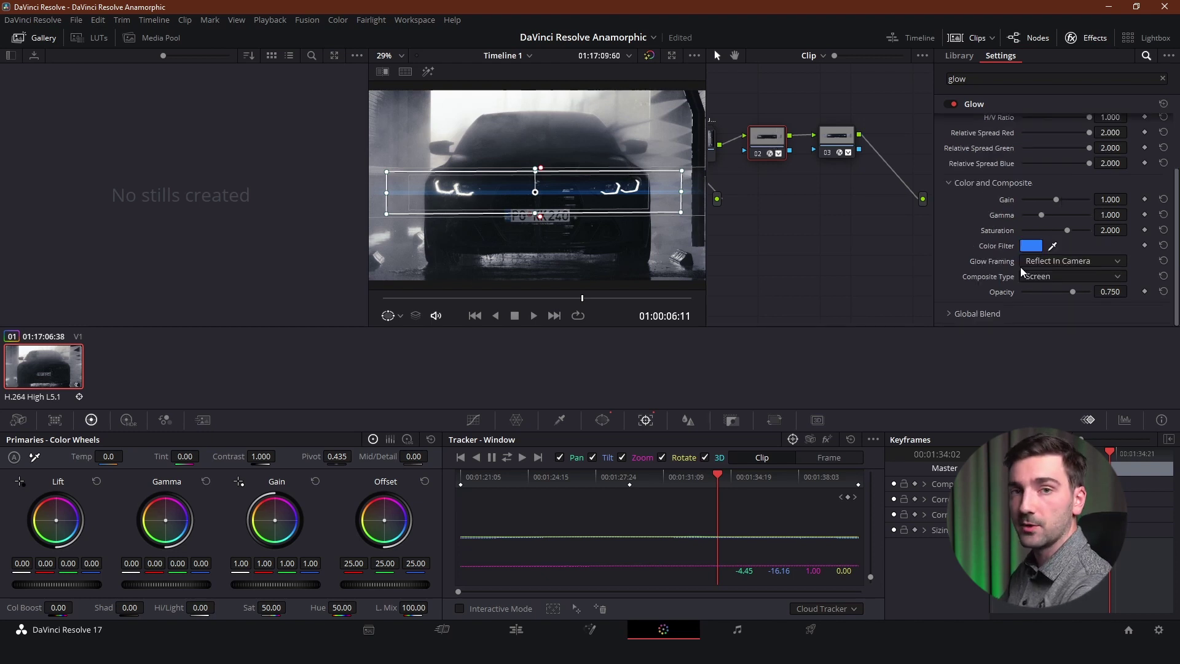
{"action": "left_click", "coordinate": [1030, 246]}
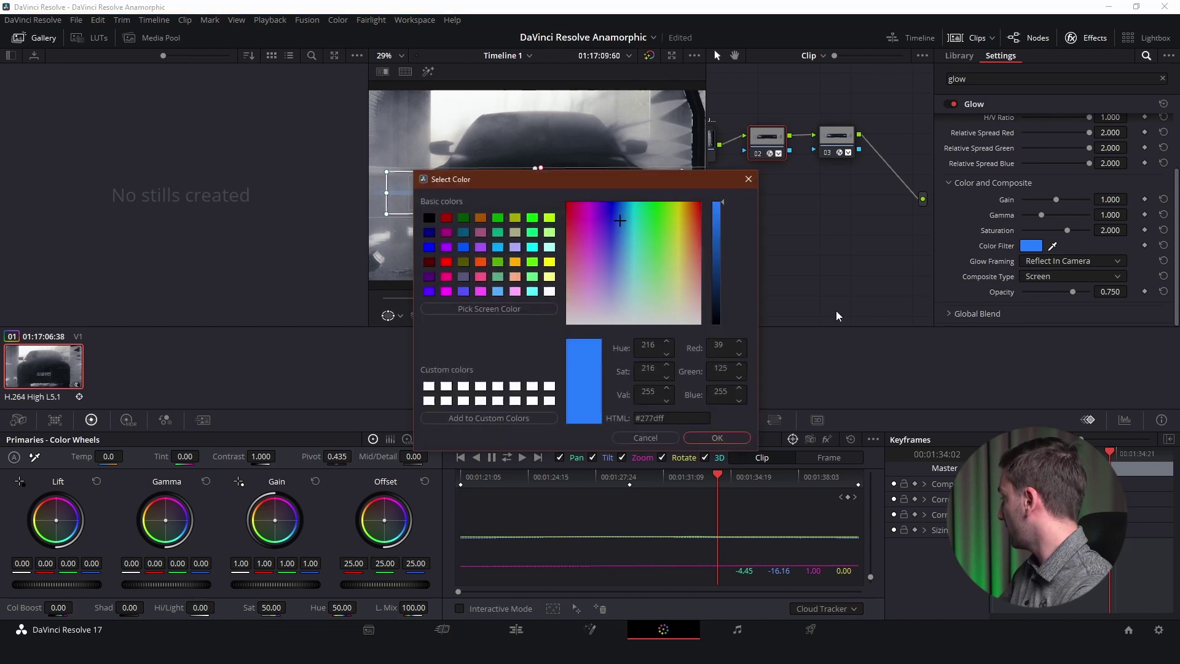
{"action": "left_click", "coordinate": [725, 438]}
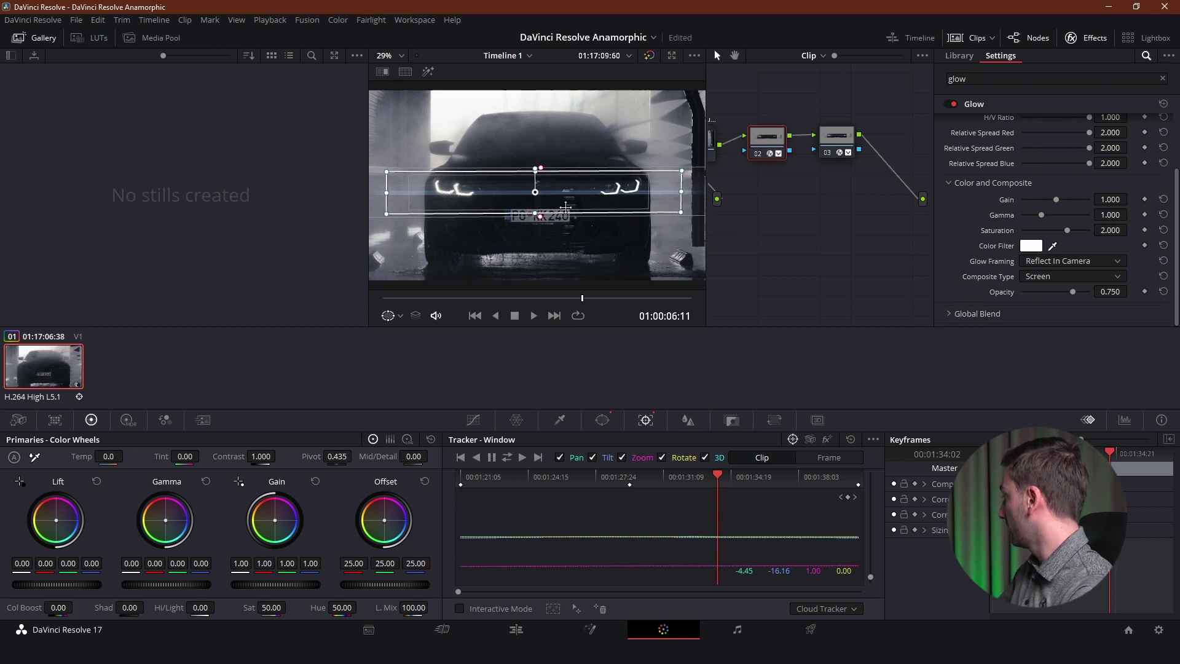
{"action": "scroll", "coordinate": [1121, 189], "scroll_direction": "up", "scroll_amount": 3}
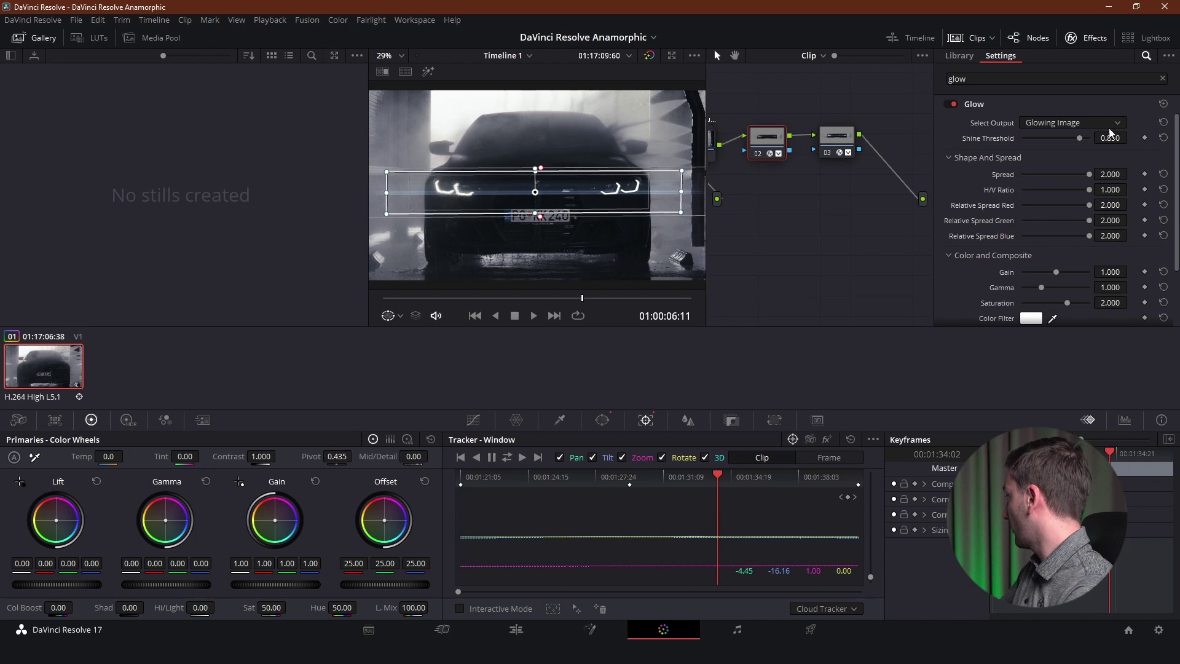
{"action": "scroll", "coordinate": [1121, 147], "scroll_direction": "down", "scroll_amount": 2}
{"action": "scroll", "coordinate": [1117, 175], "scroll_direction": "down", "scroll_amount": 2}
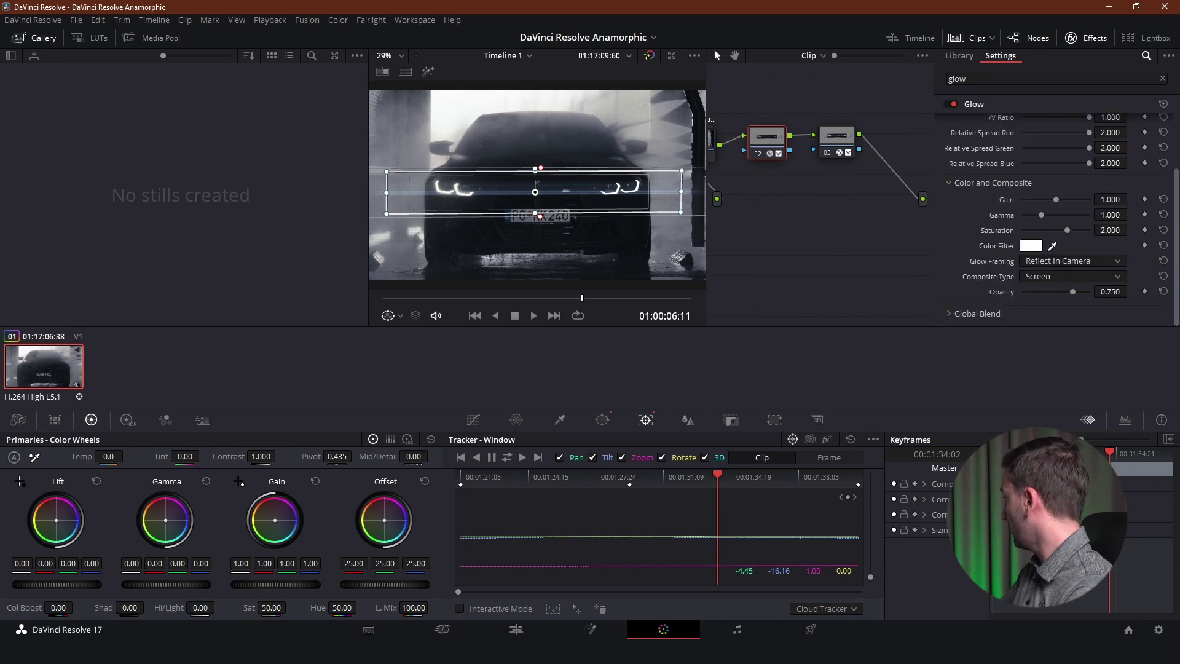
Step: Lower node 02's glow gain and set its opacity to 0.5
{"action": "left_click_drag", "start_coordinate": [1110, 199], "coordinate": [1086, 199]}
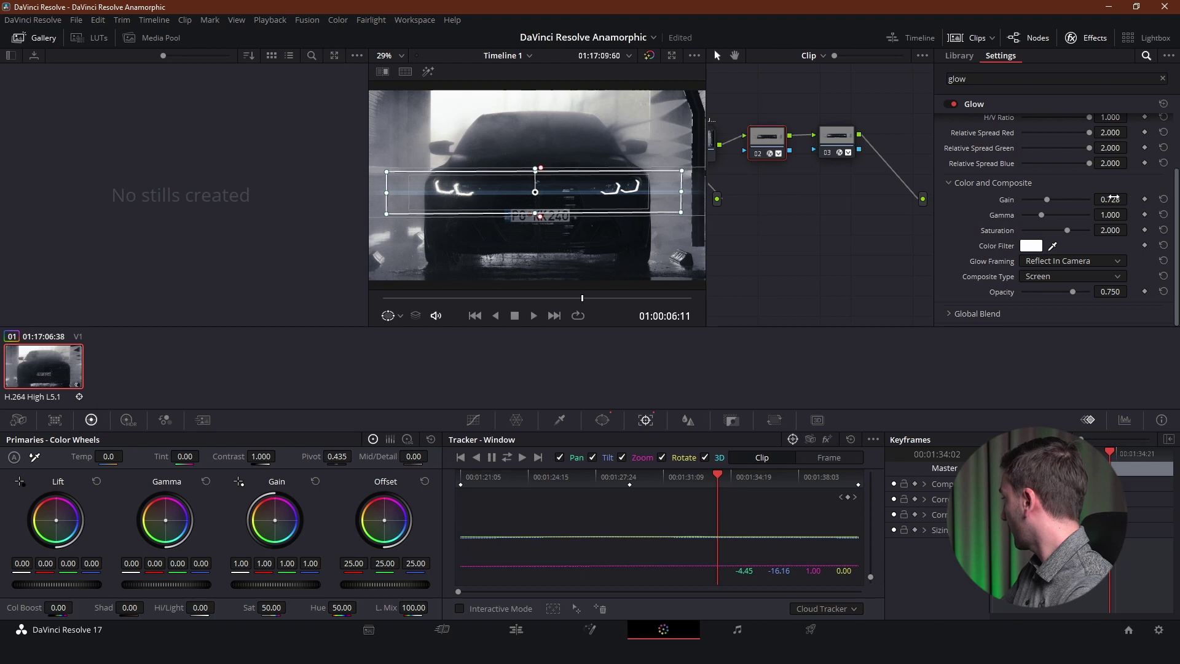
{"action": "left_click", "coordinate": [1112, 291]}
{"action": "type", "text": "0.5"}
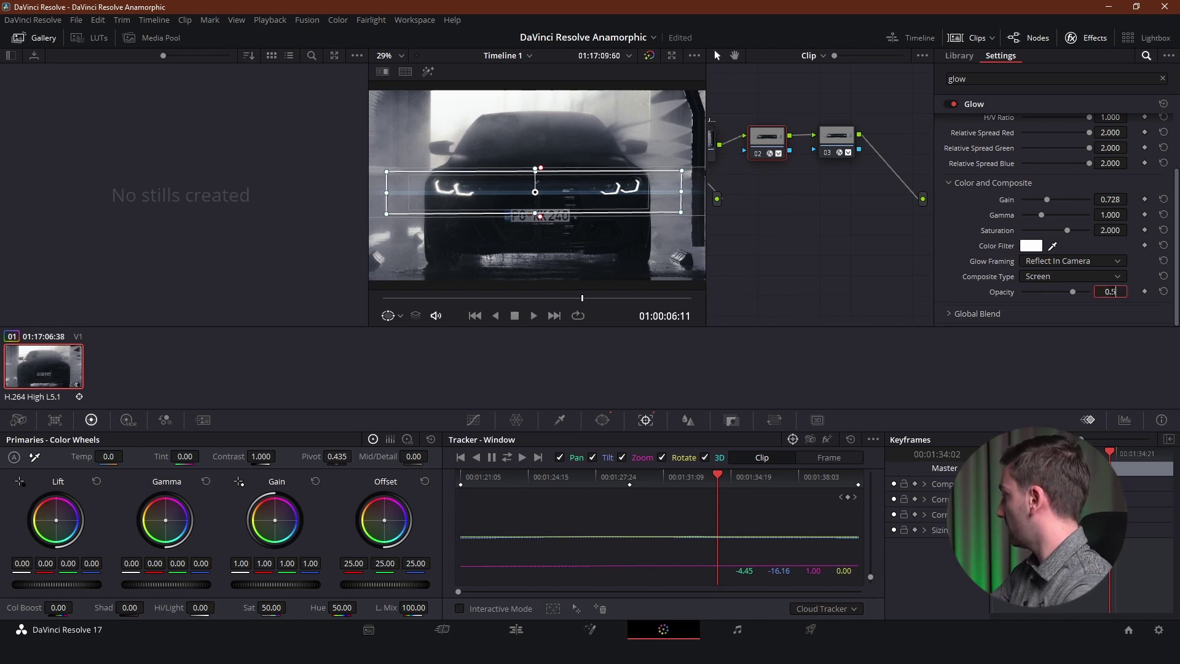
{"action": "key", "text": "Return"}
{"action": "scroll", "coordinate": [1110, 291], "scroll_direction": "up", "scroll_amount": 2}
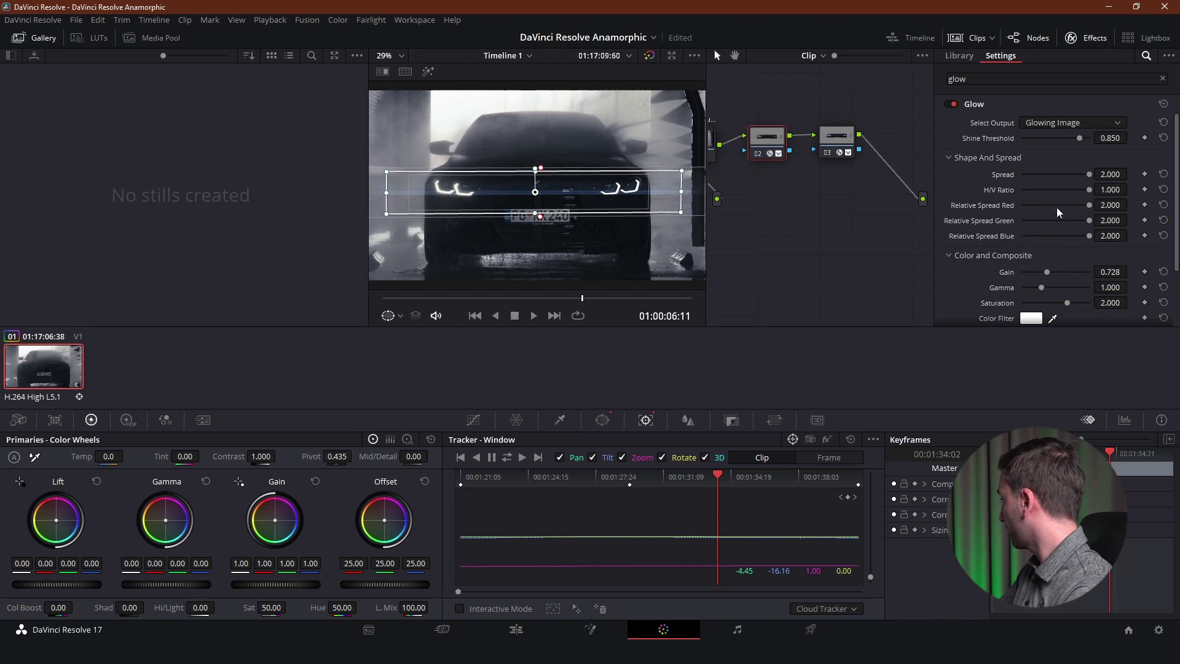
Step: Switch to node 03's blue glow settings to trim its gain to 1.051
{"action": "left_click", "coordinate": [833, 147]}
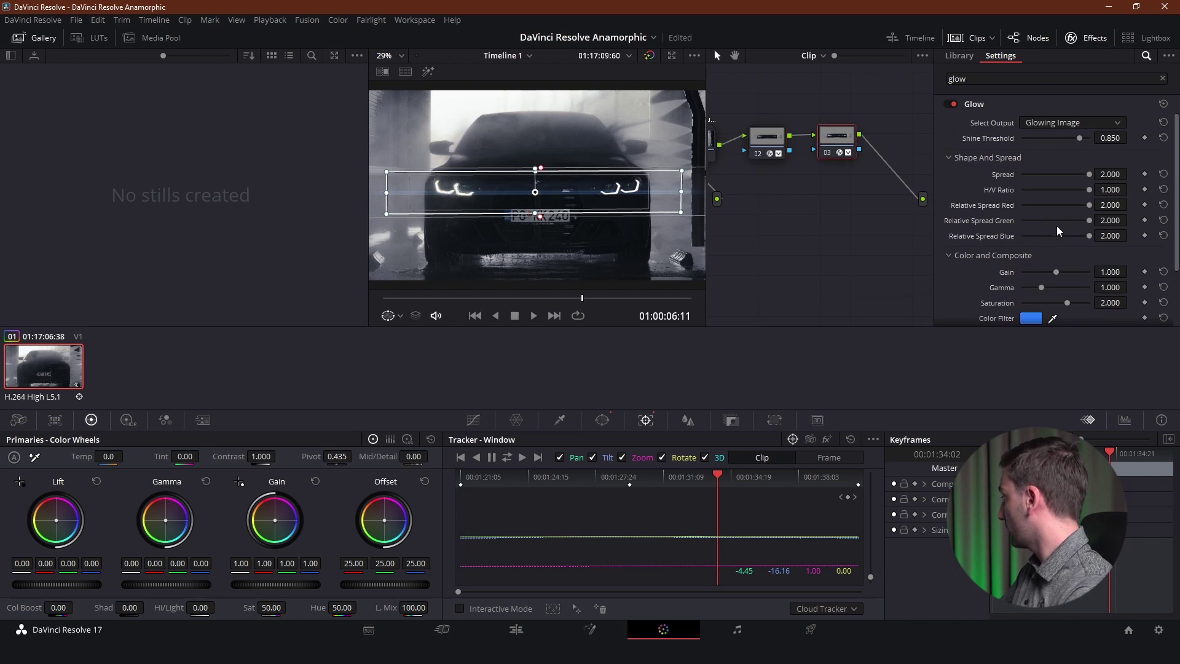
{"action": "scroll", "coordinate": [1058, 232], "scroll_direction": "down", "scroll_amount": 2}
{"action": "scroll", "coordinate": [1037, 229], "scroll_direction": "up", "scroll_amount": 1}
{"action": "scroll", "coordinate": [1057, 221], "scroll_direction": "down", "scroll_amount": 1}
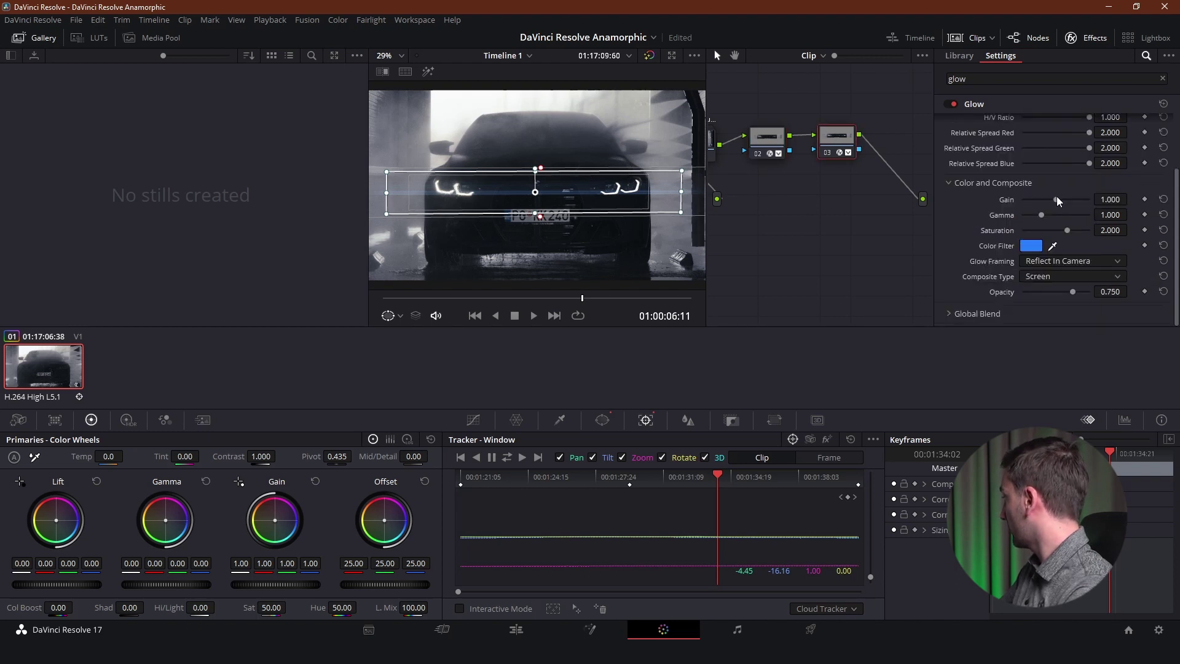
{"action": "scroll", "coordinate": [1130, 199], "scroll_direction": "down", "scroll_amount": 1}
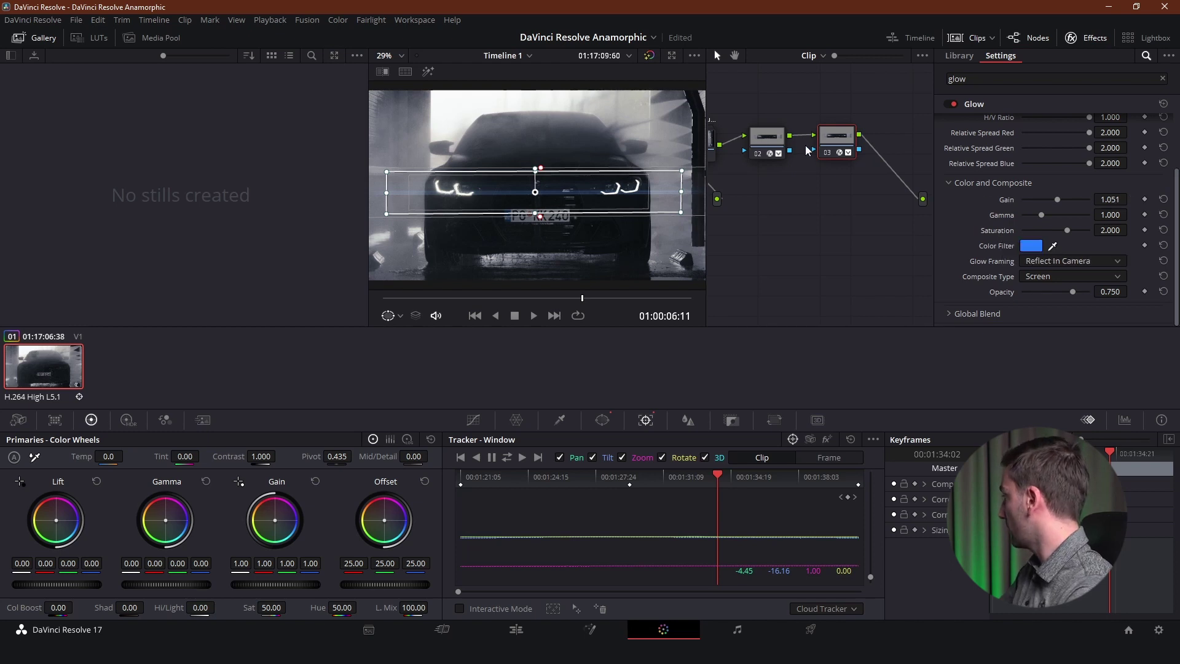
Step: Return to node 02 and set its glow gain to 0.750
{"action": "key", "text": "shift+semicolon"}
{"action": "scroll", "coordinate": [1045, 234], "scroll_direction": "up", "scroll_amount": 3}
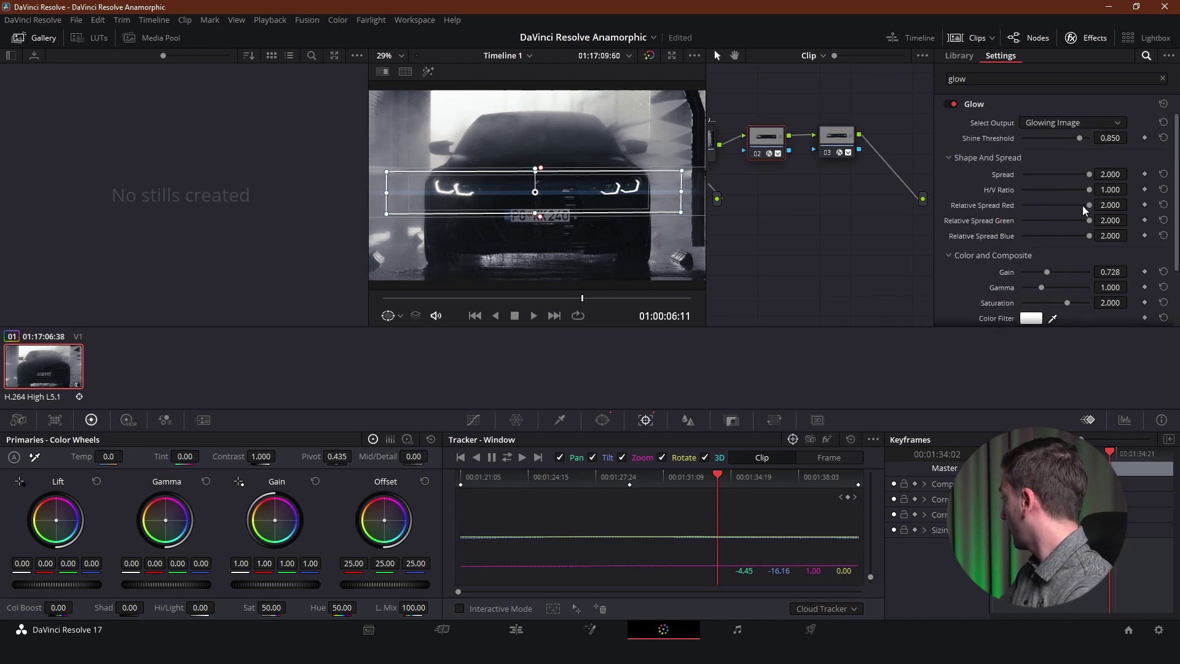
{"action": "scroll", "coordinate": [1115, 221], "scroll_direction": "down", "scroll_amount": 1}
{"action": "left_click", "coordinate": [1113, 235]}
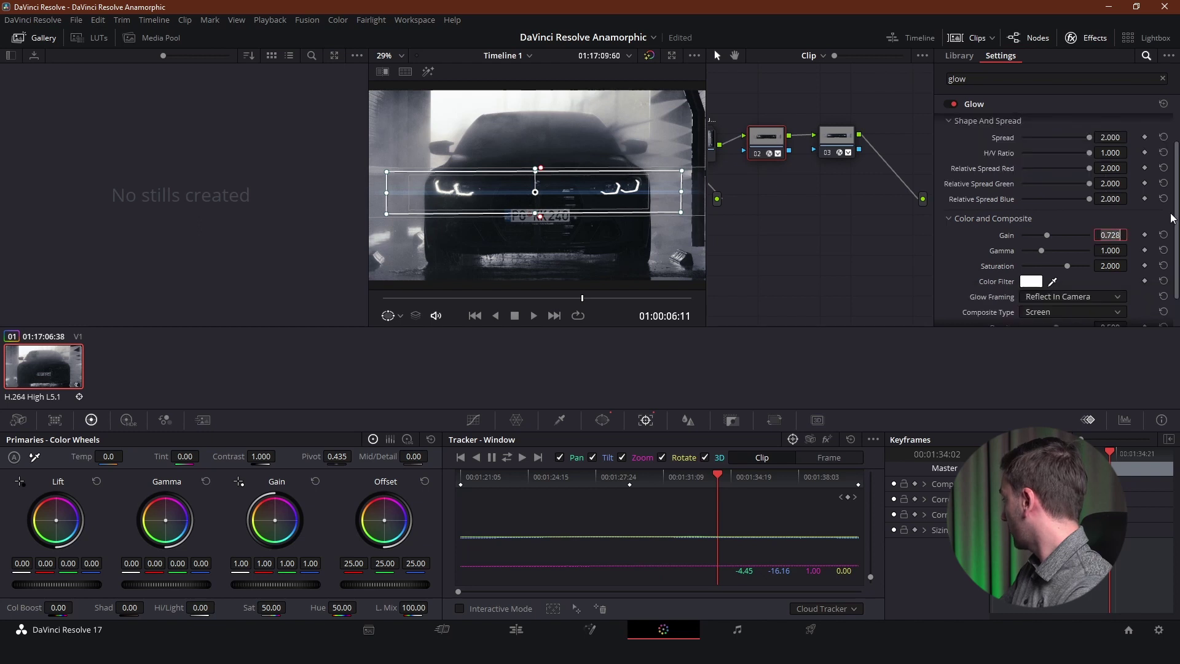
{"action": "key", "text": "BackSpace"}
{"action": "key", "text": "BackSpace"}
{"action": "key", "text": "BackSpace"}
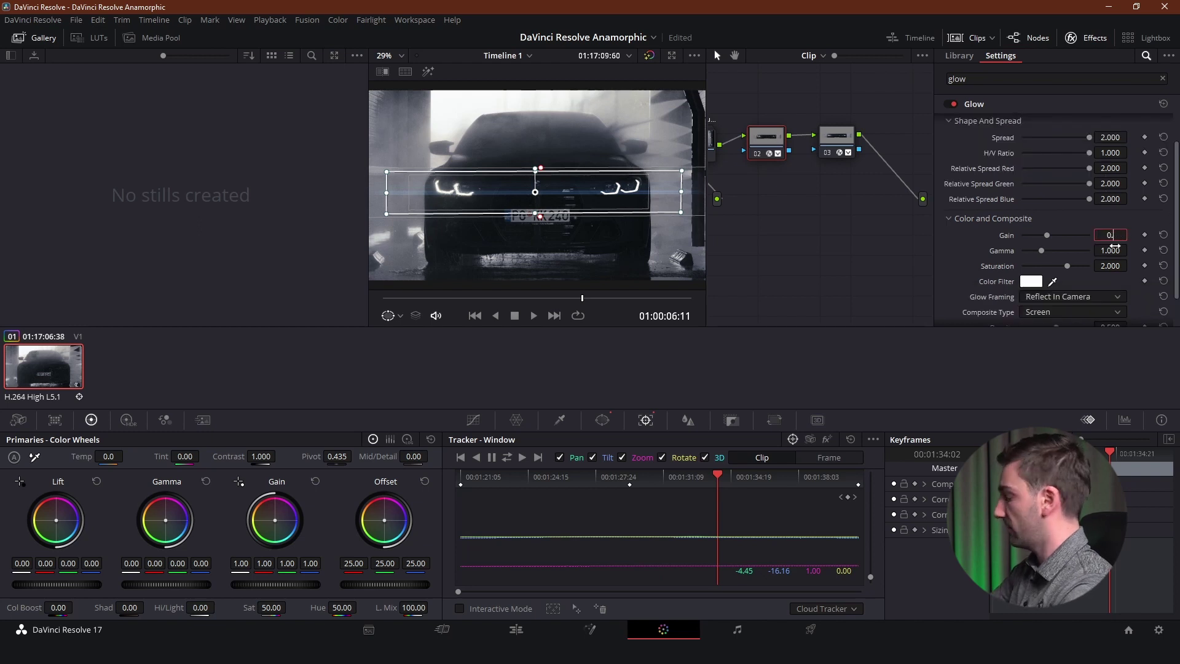
{"action": "type", "text": "75"}
{"action": "key", "text": "Return"}
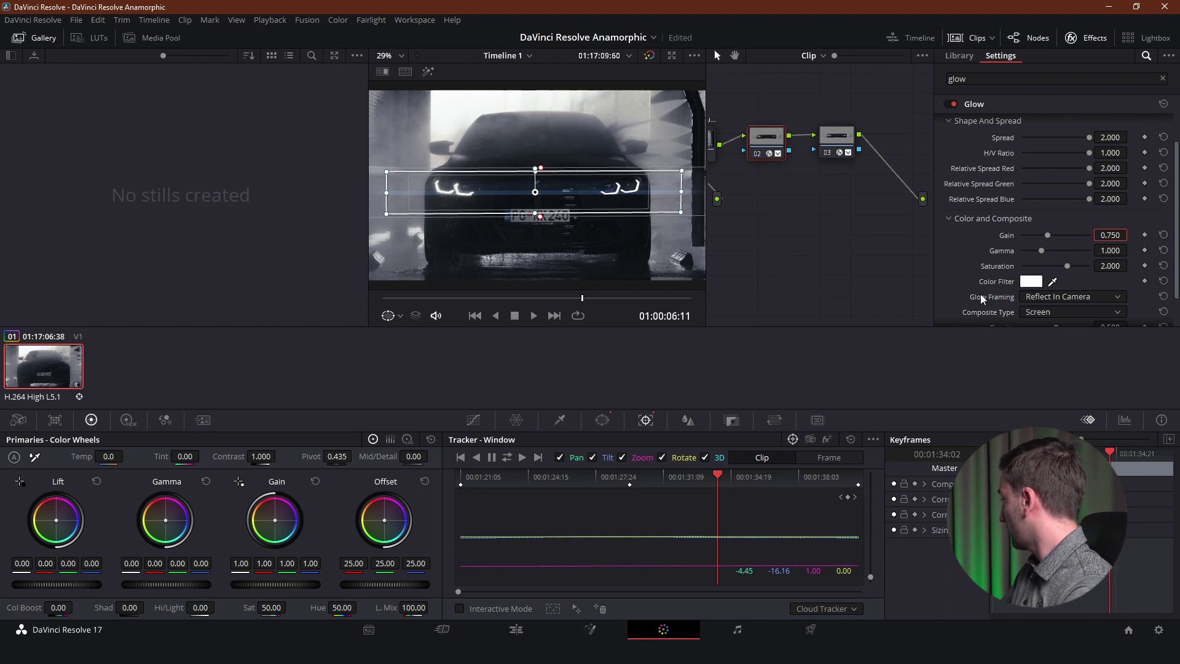
{"action": "scroll", "coordinate": [1123, 236], "scroll_direction": "down", "scroll_amount": 1}
Step: Drag node 02's glow opacity down to 0.386 and move node 03 closer to node 02
{"action": "mouse_move", "coordinate": [1059, 291]}
{"action": "left_mouse_down"}
{"action": "mouse_move", "coordinate": [1141, 287]}
{"action": "mouse_move", "coordinate": [1027, 306]}
{"action": "mouse_move", "coordinate": [1086, 293]}
{"action": "mouse_move", "coordinate": [1030, 294]}
{"action": "mouse_move", "coordinate": [1048, 292]}
{"action": "left_mouse_up"}
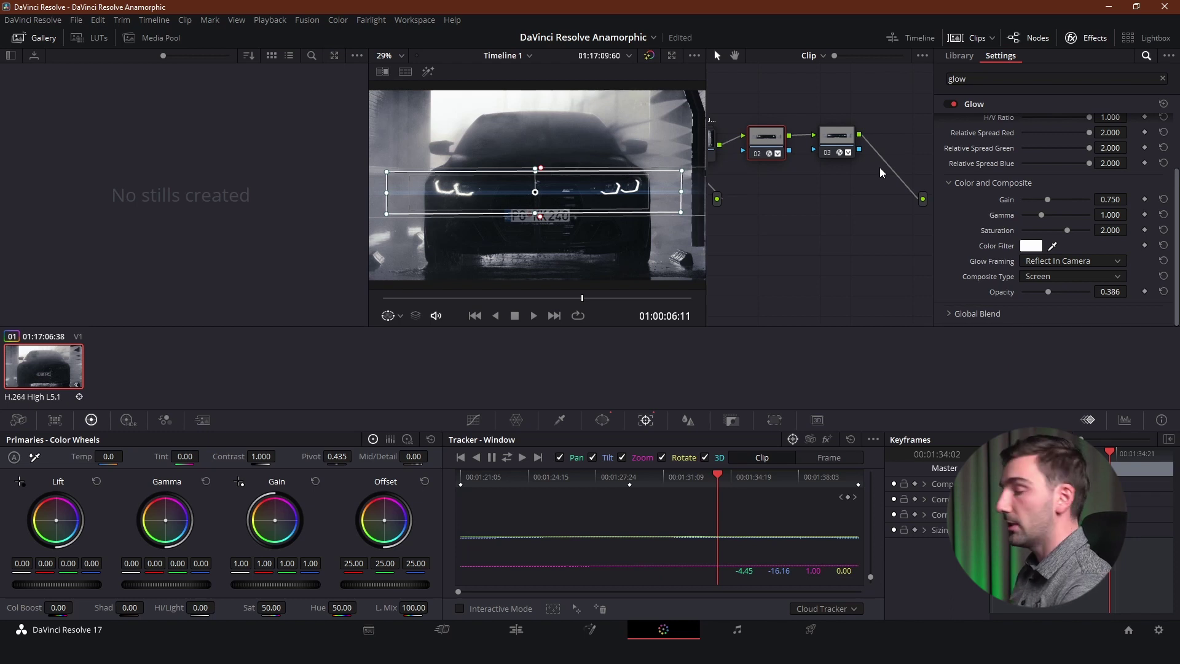
{"action": "left_click_drag", "start_coordinate": [810, 138], "coordinate": [794, 139]}
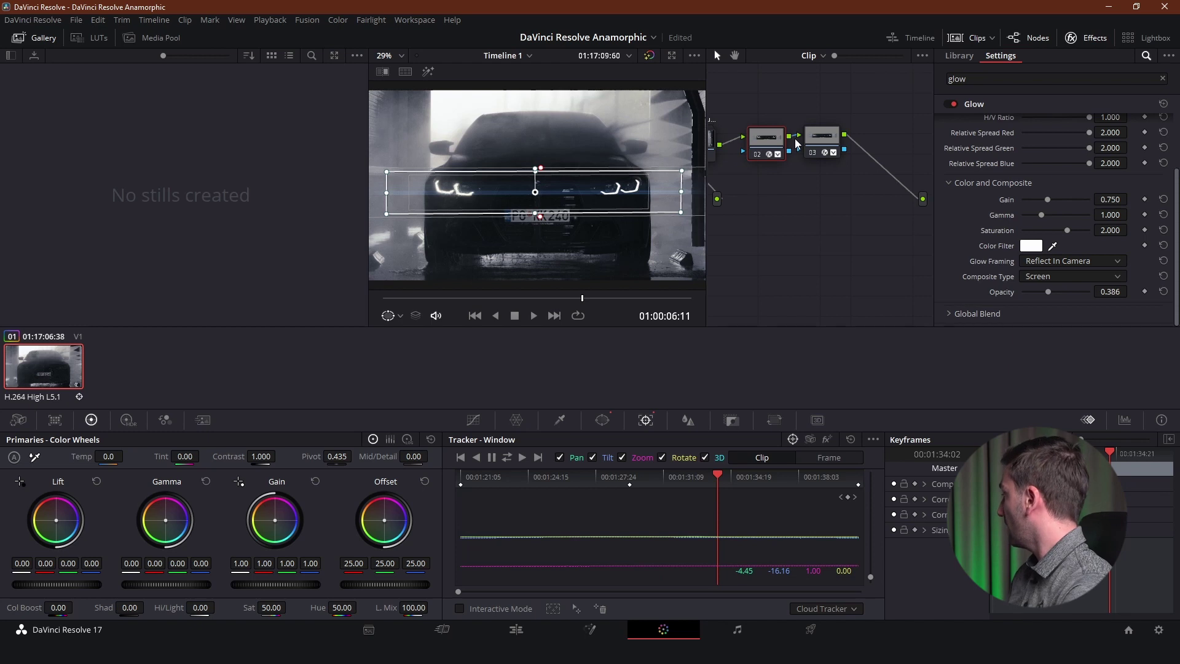
{"action": "scroll", "coordinate": [795, 142], "scroll_direction": "down", "scroll_amount": 1}
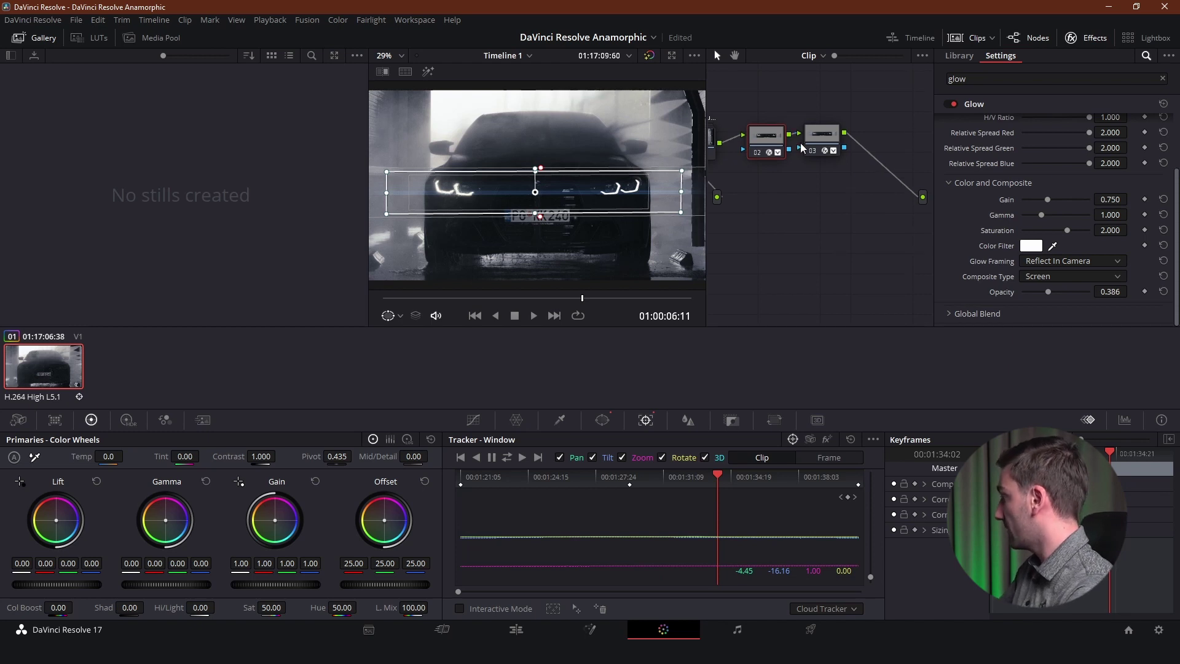
{"action": "left_click", "coordinate": [517, 629]}
{"action": "left_click", "coordinate": [458, 358]}
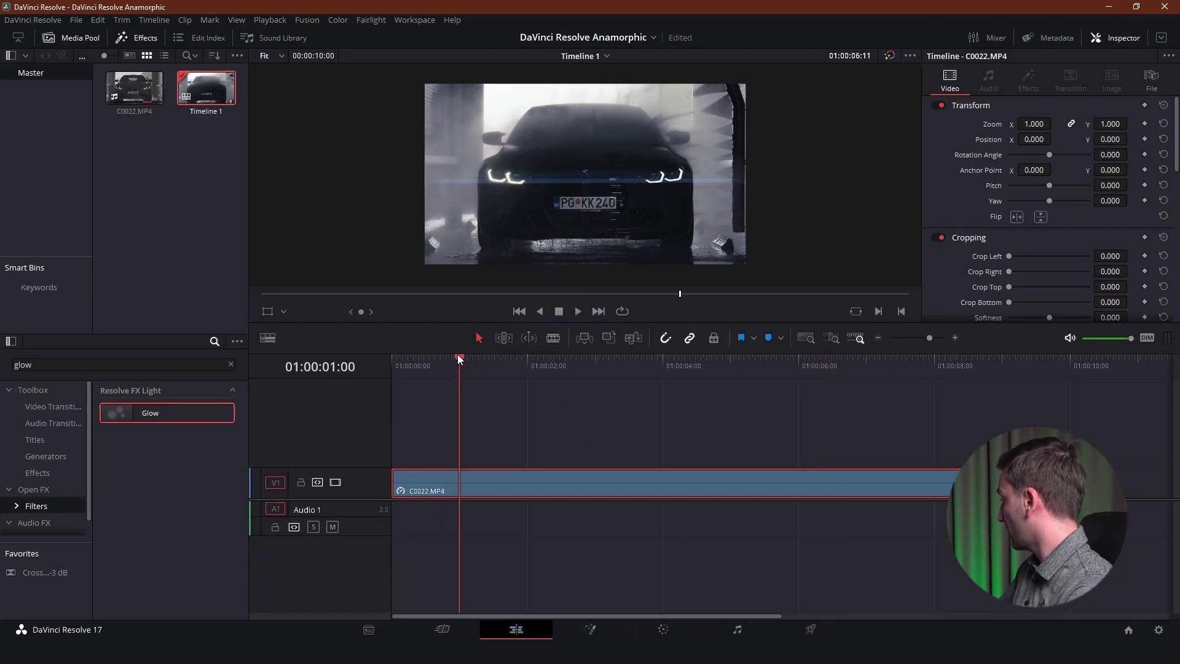
{"action": "left_click_drag", "start_coordinate": [457, 356], "coordinate": [403, 362]}
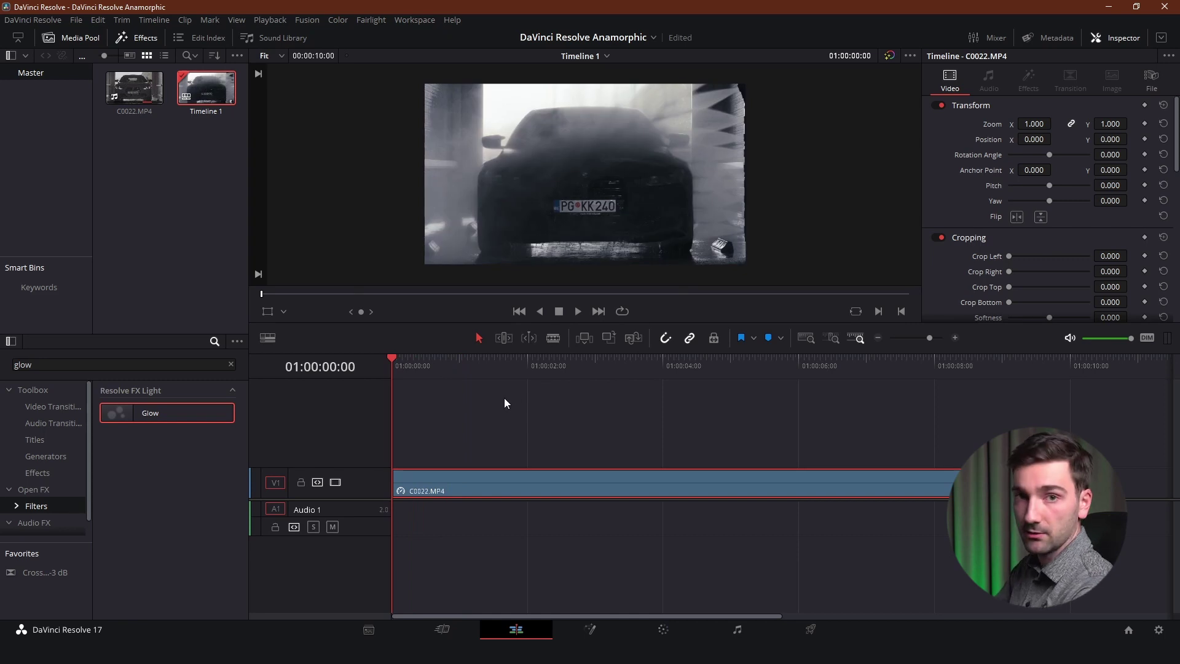
{"action": "key", "text": "space"}
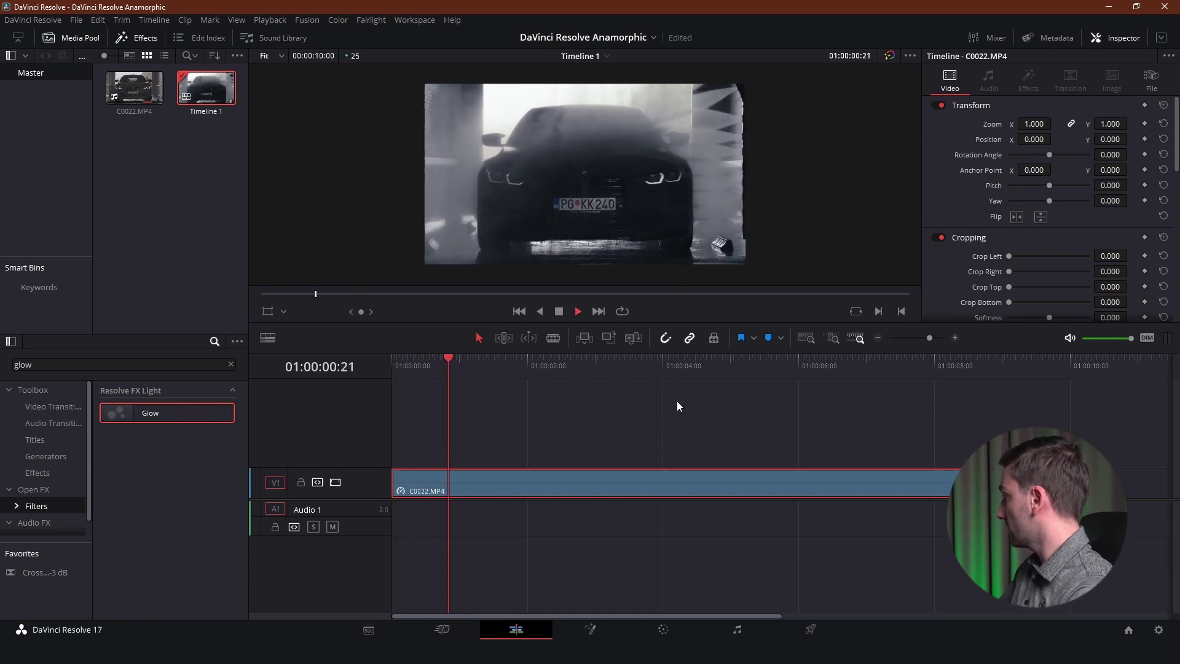
{"action": "key", "text": "space"}
{"action": "left_click", "coordinate": [545, 378]}
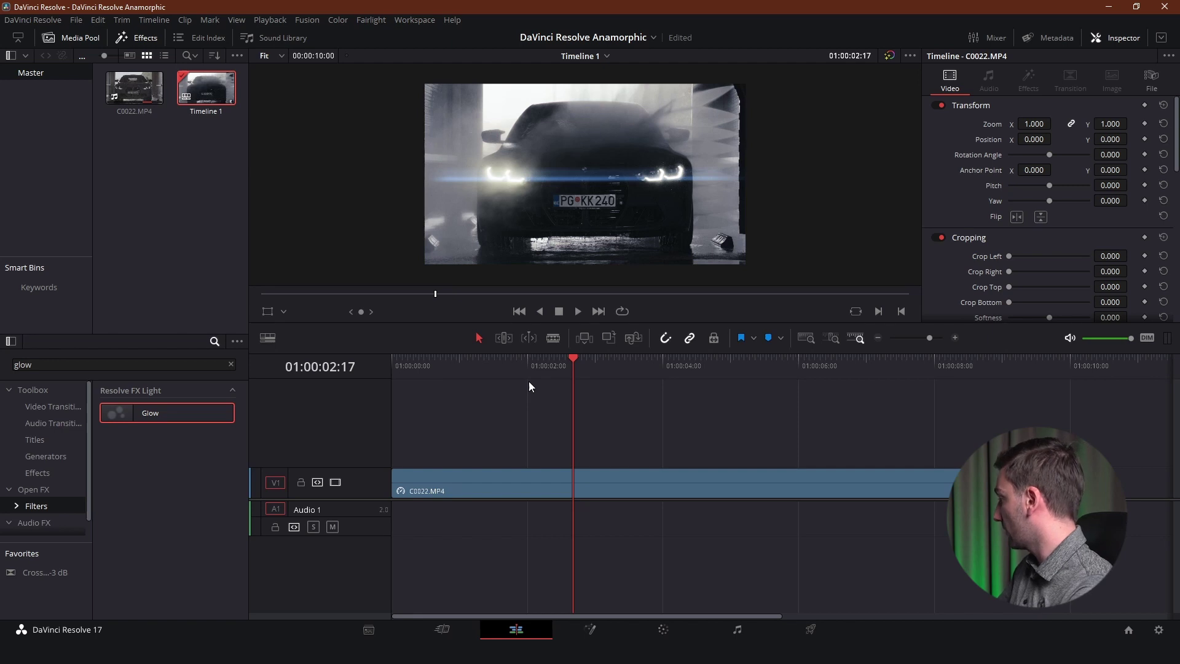
{"action": "left_click_drag", "start_coordinate": [454, 364], "coordinate": [408, 362]}
{"action": "key", "text": "space"}
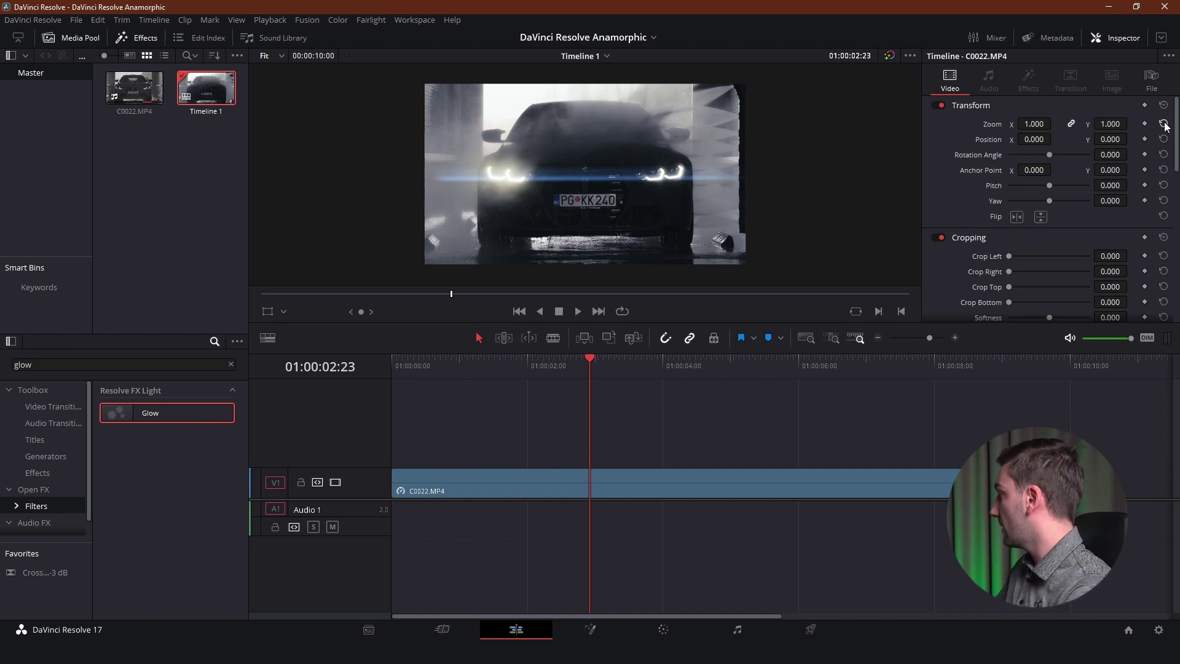
Step: Set Timeline 1's Output Blanking to 2.39 from the Timeline menu
{"action": "left_click", "coordinate": [158, 20]}
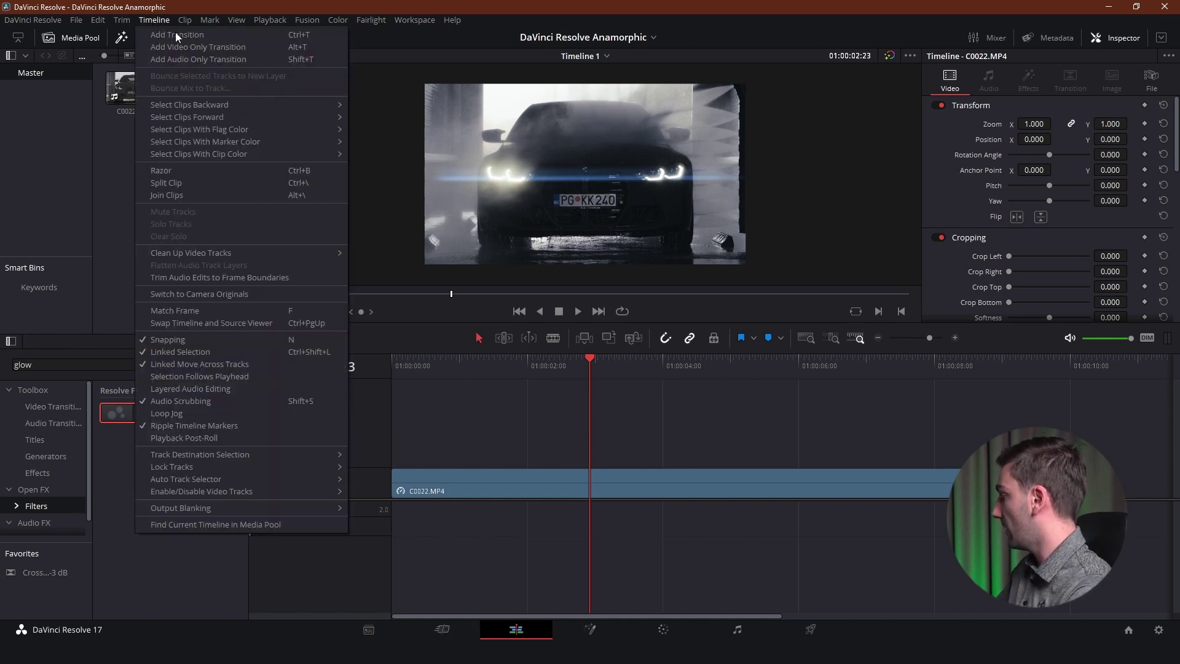
{"action": "mouse_move", "coordinate": [201, 508]}
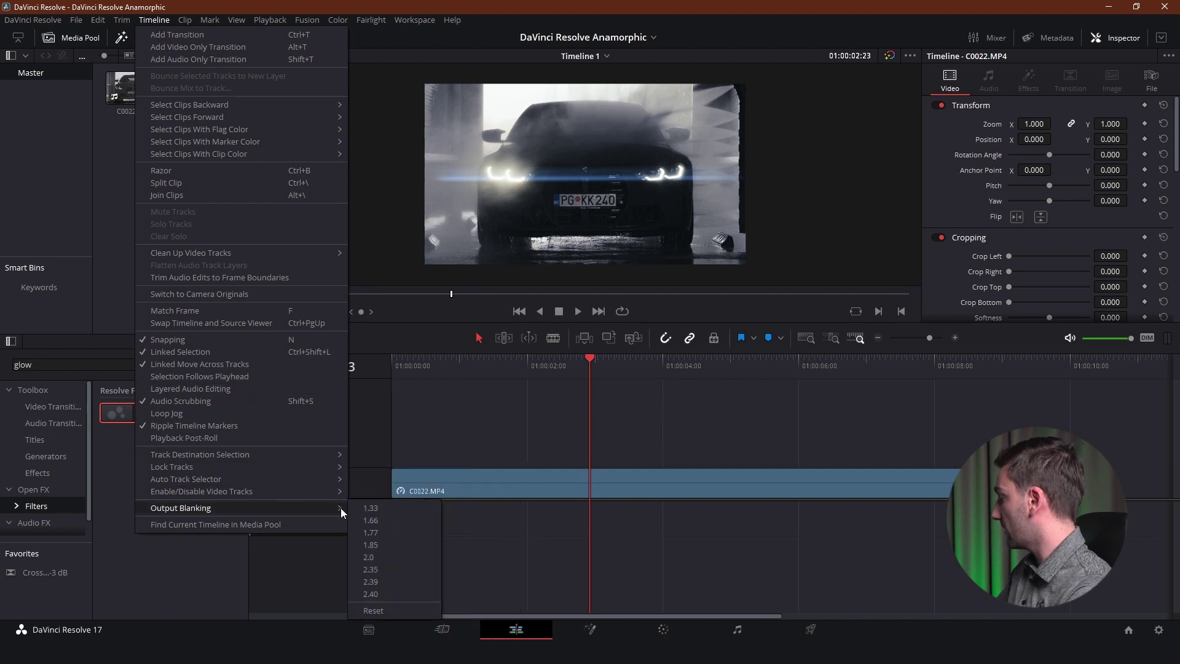
{"action": "left_click", "coordinate": [370, 582]}
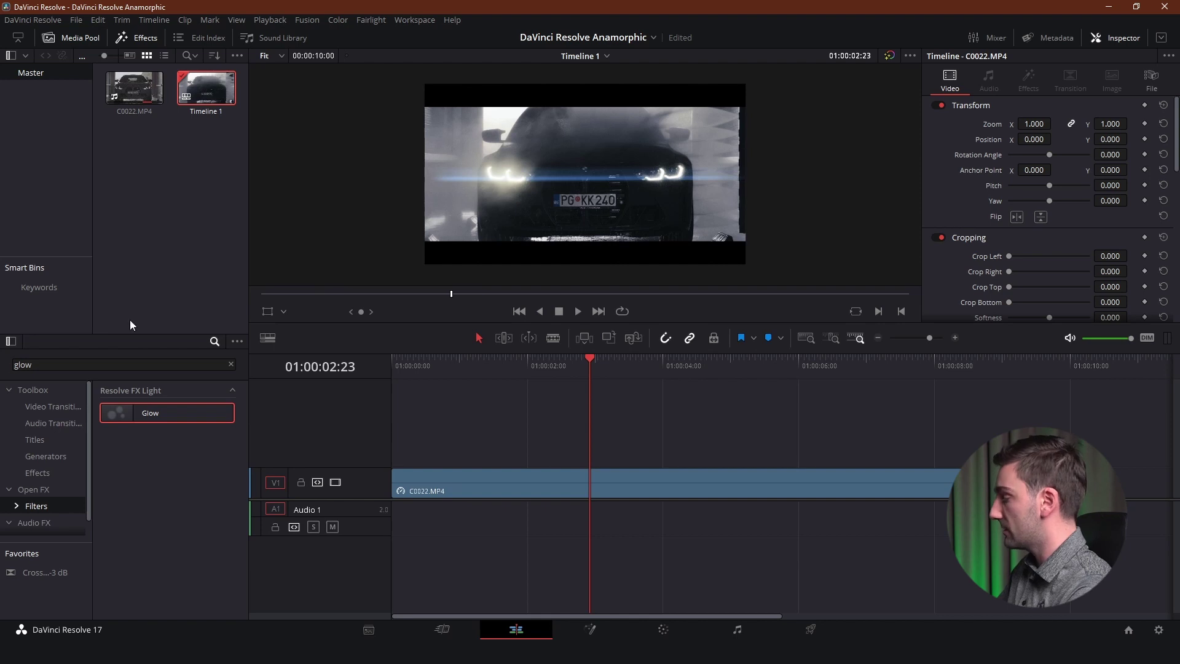